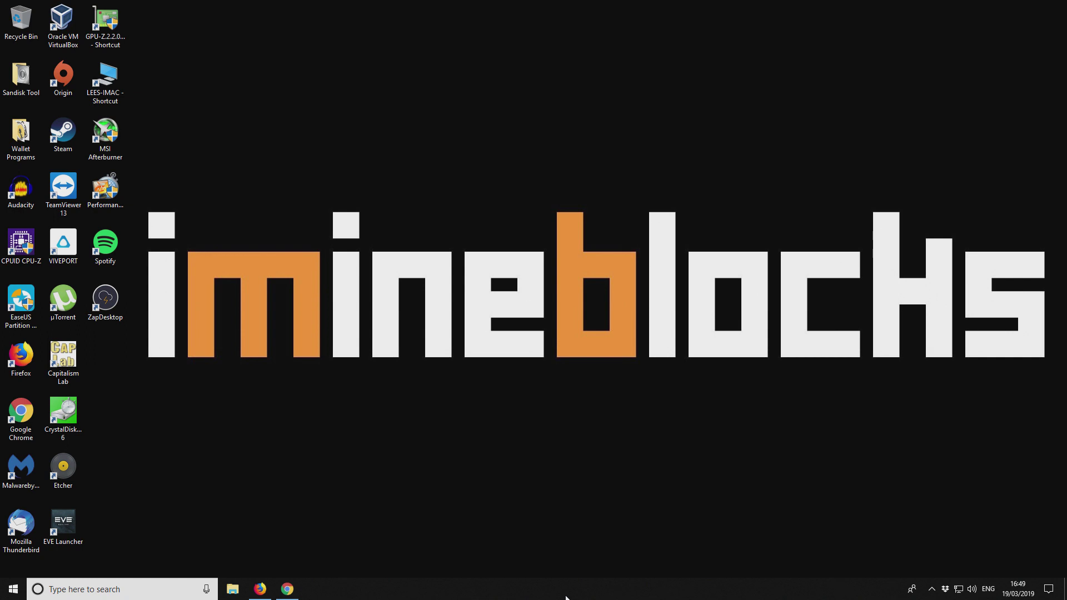
Save BraveBrowserSetup.exe from the Brave site to Downloads with Firefox and launch it.
click(258, 590)
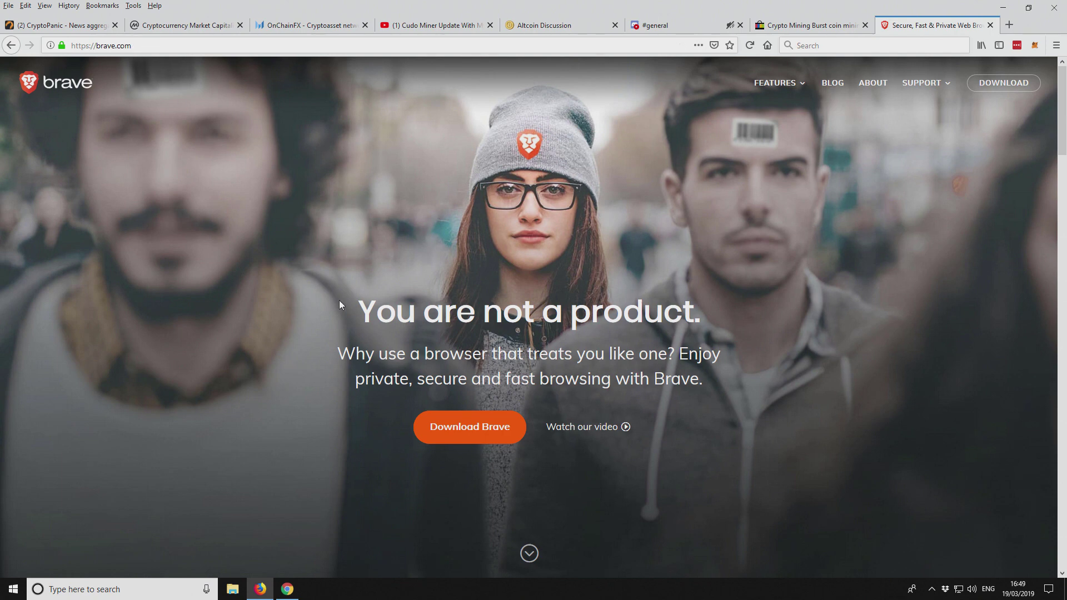
click(489, 438)
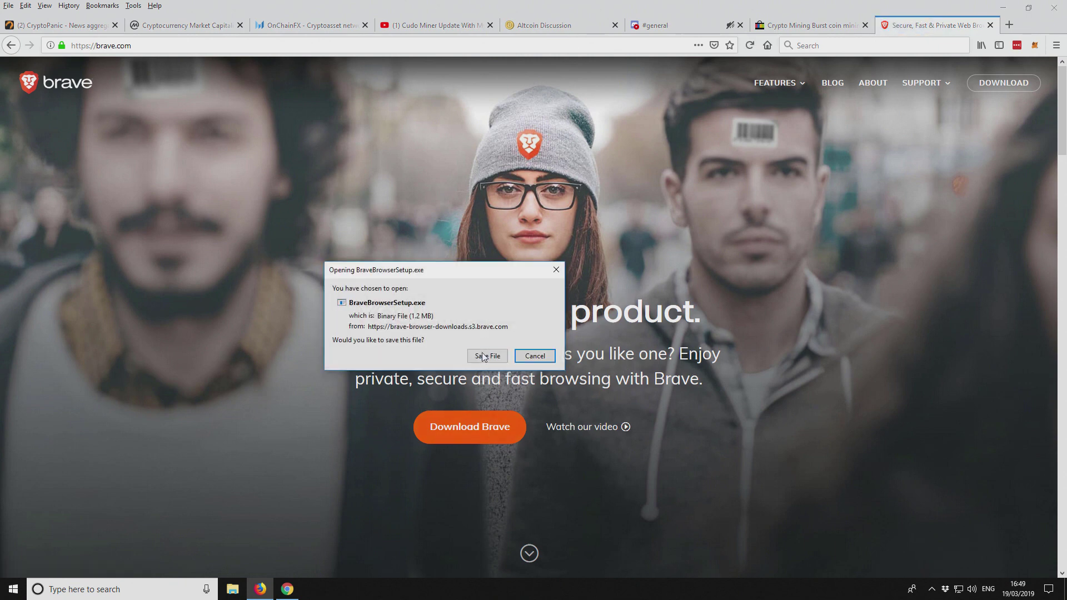
click(487, 356)
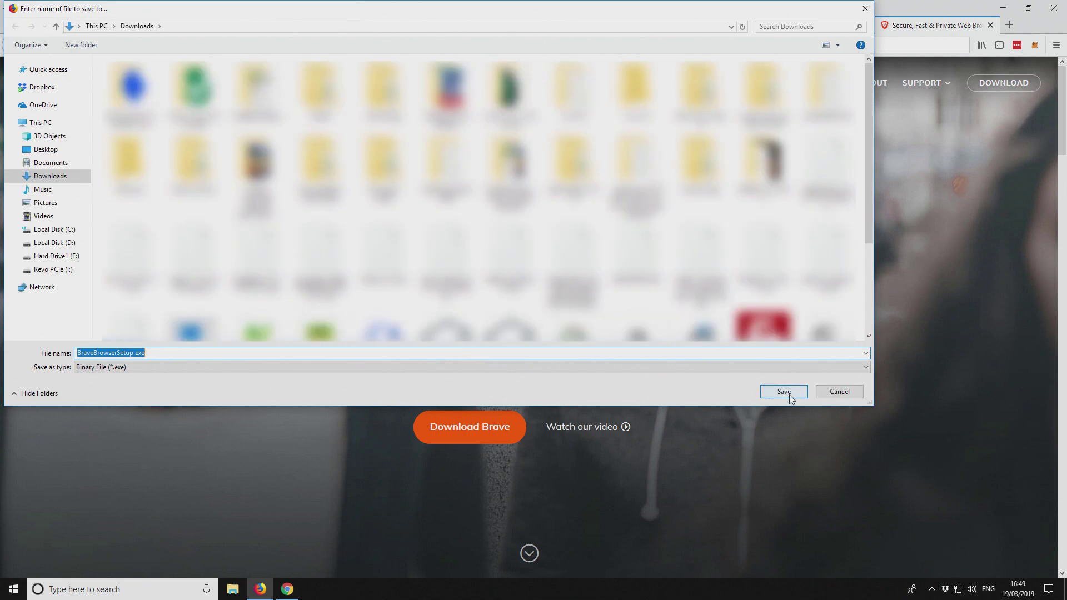
click(783, 391)
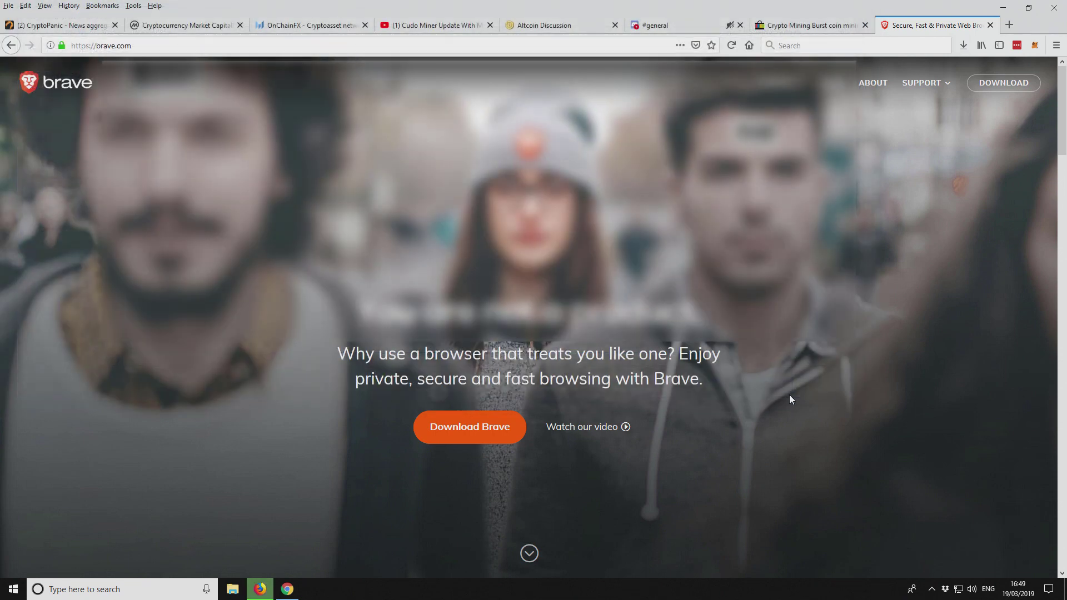
click(963, 46)
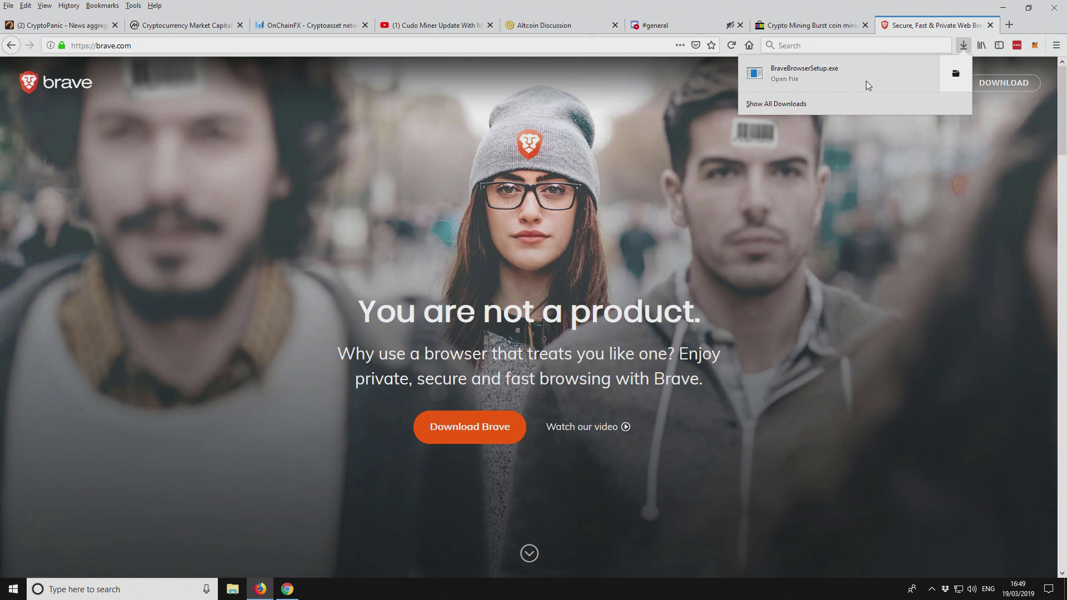
click(867, 82)
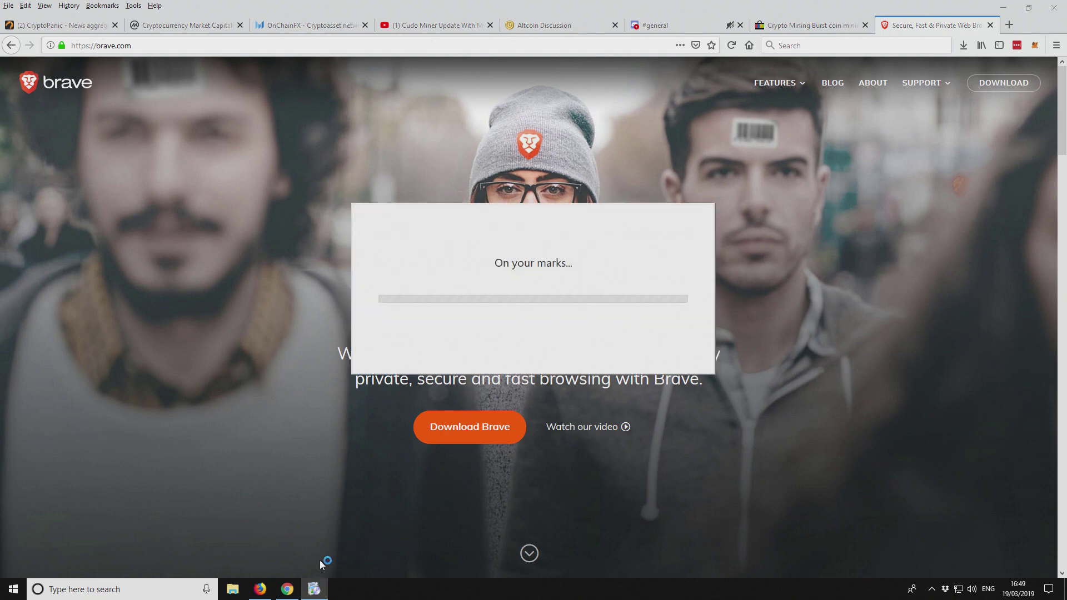
Close the Chrome window and minimize Firefox while the Brave installer finishes.
right_click(285, 587)
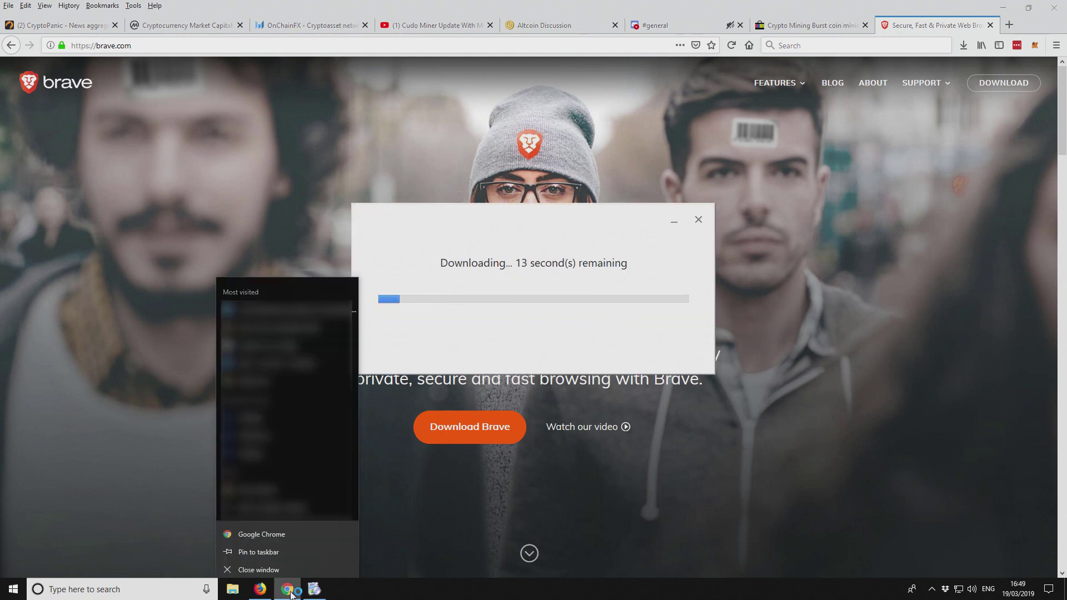
click(270, 565)
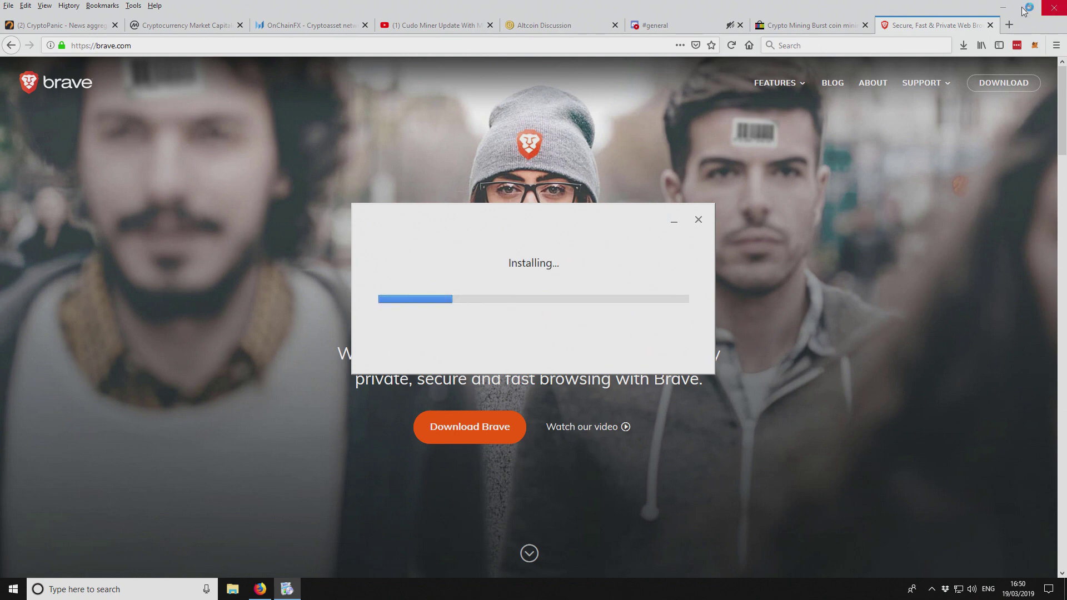
click(1003, 8)
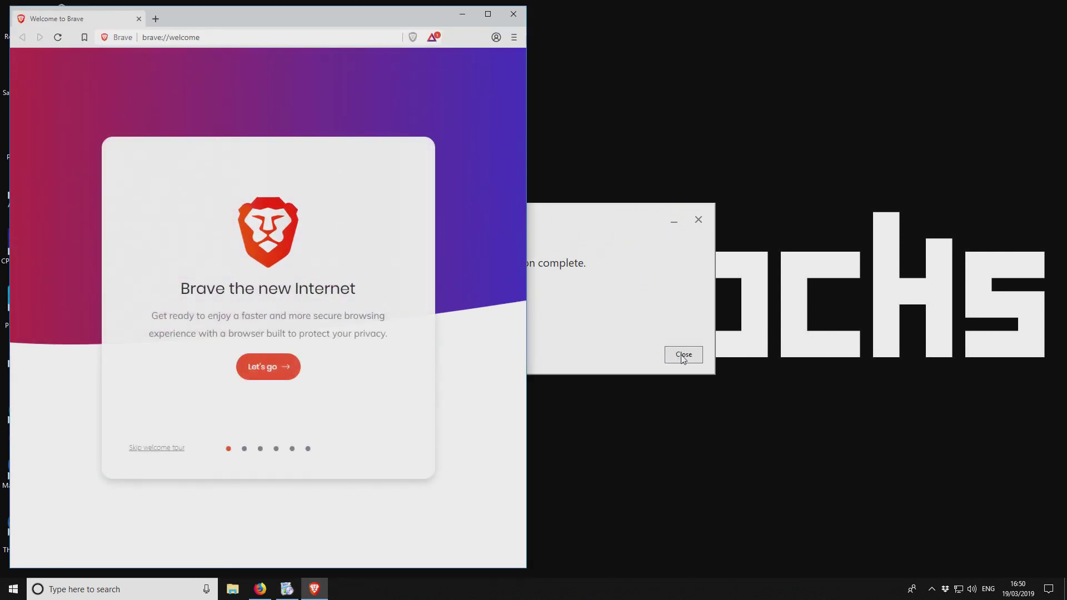
Dismiss the installer, maximize Brave, and page through the welcome tour to the Rewards card.
click(683, 357)
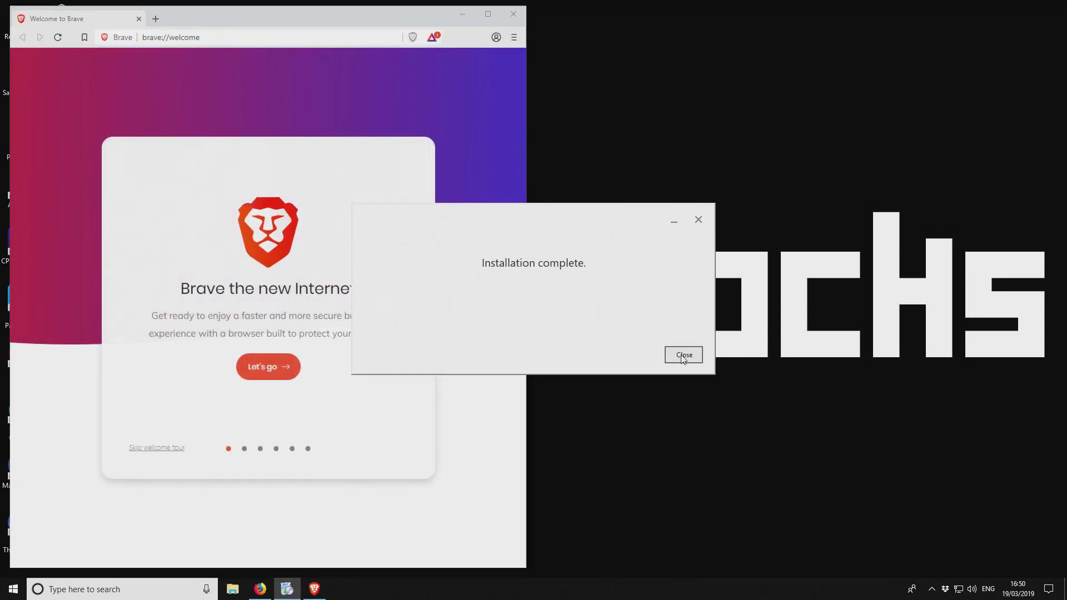
click(487, 16)
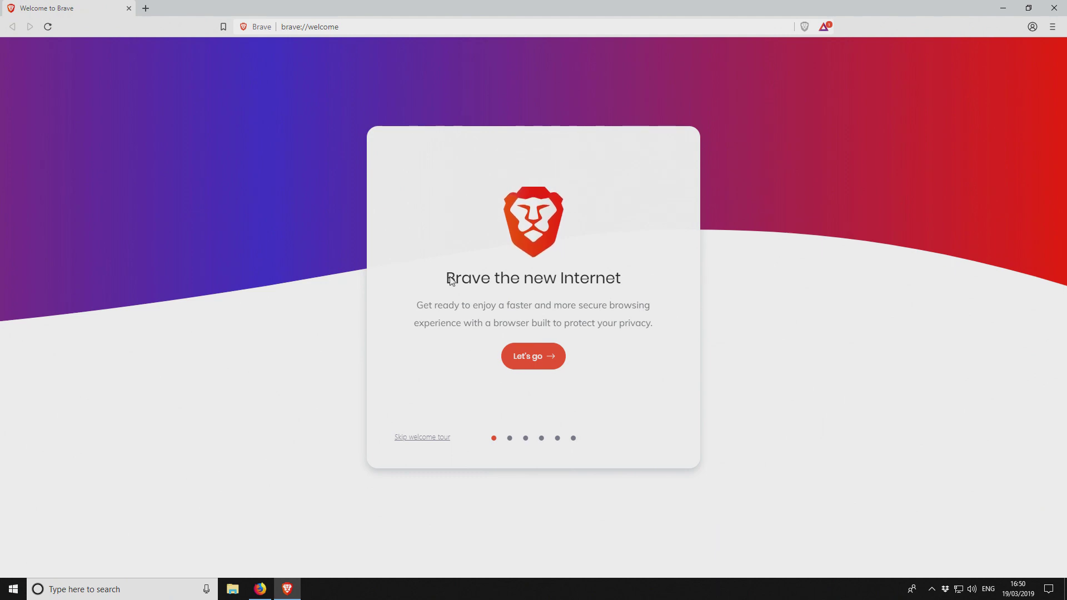
click(531, 360)
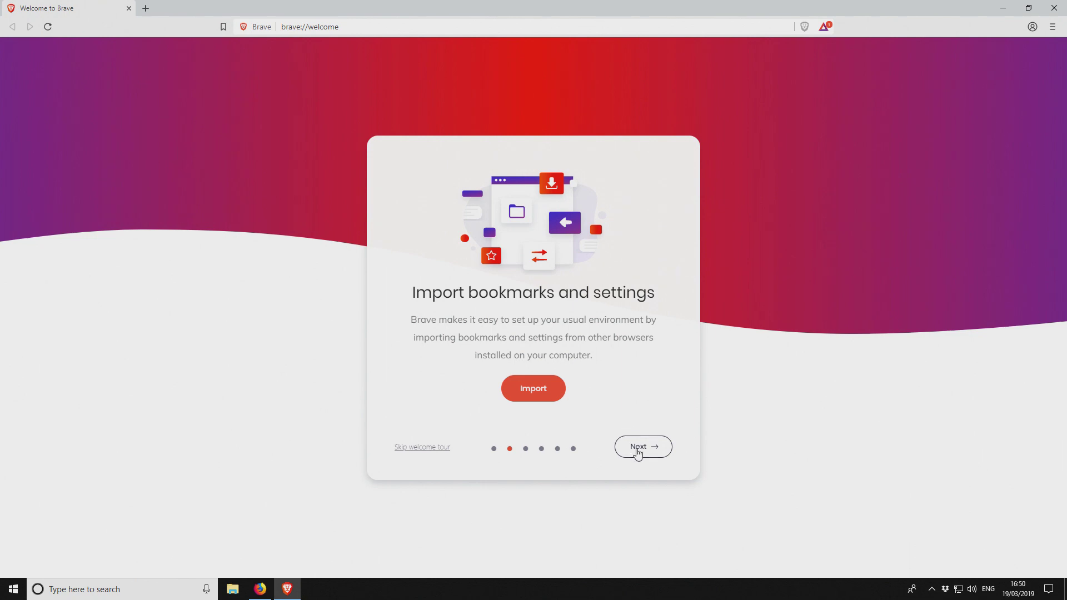
click(637, 454)
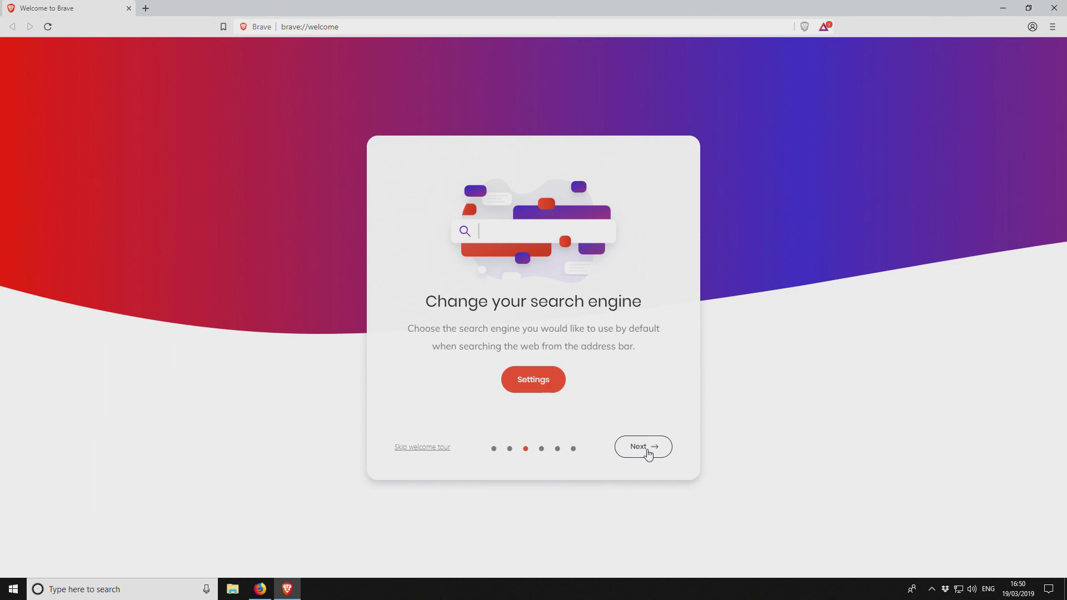
click(649, 454)
click(648, 454)
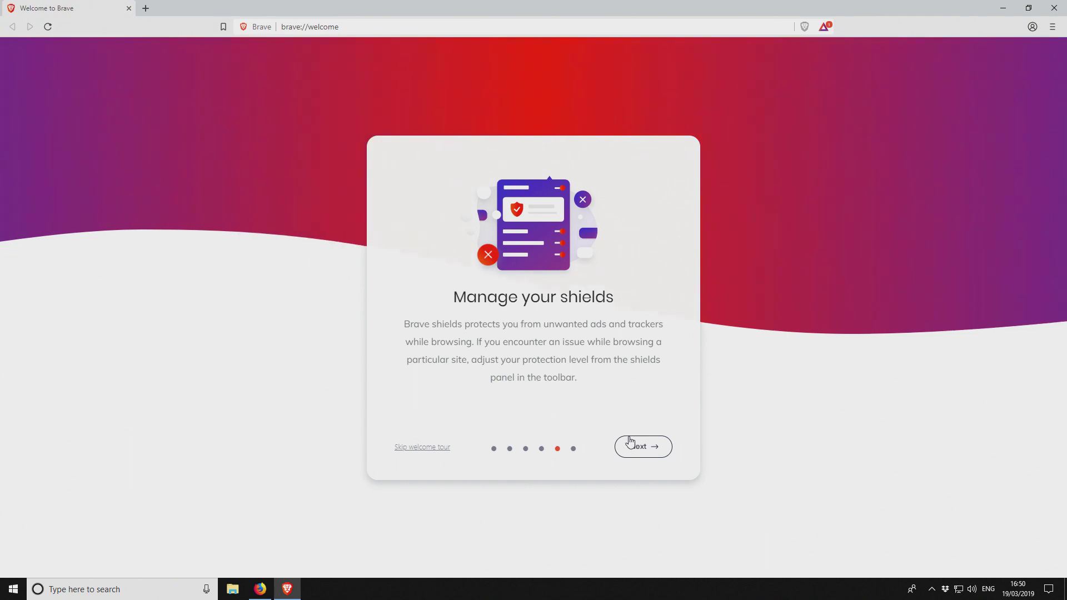
click(649, 453)
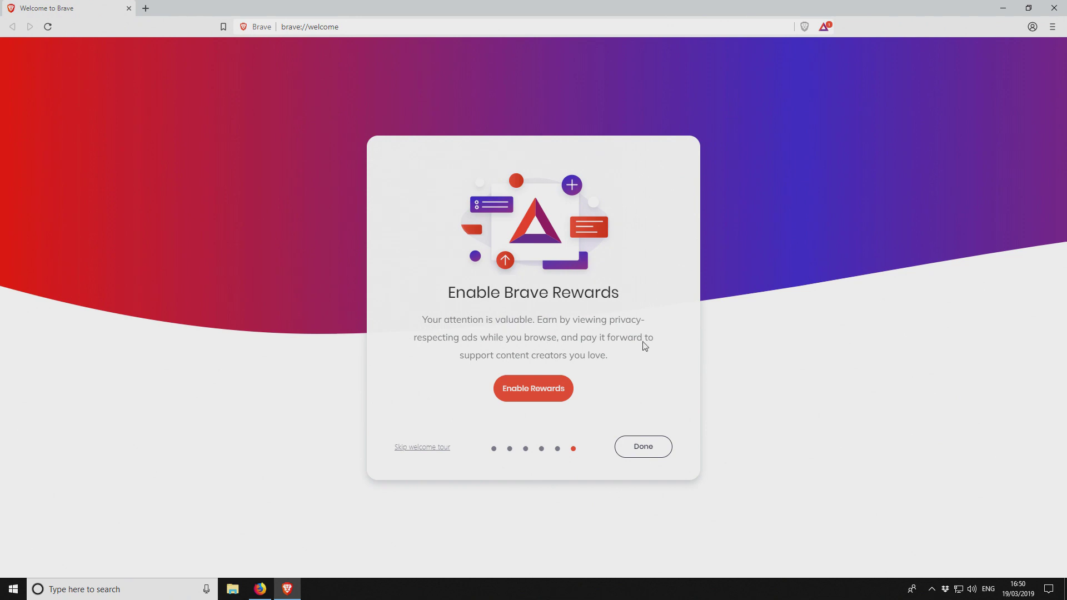
Enable Brave Rewards from the tour and opt in to create a new wallet.
click(538, 392)
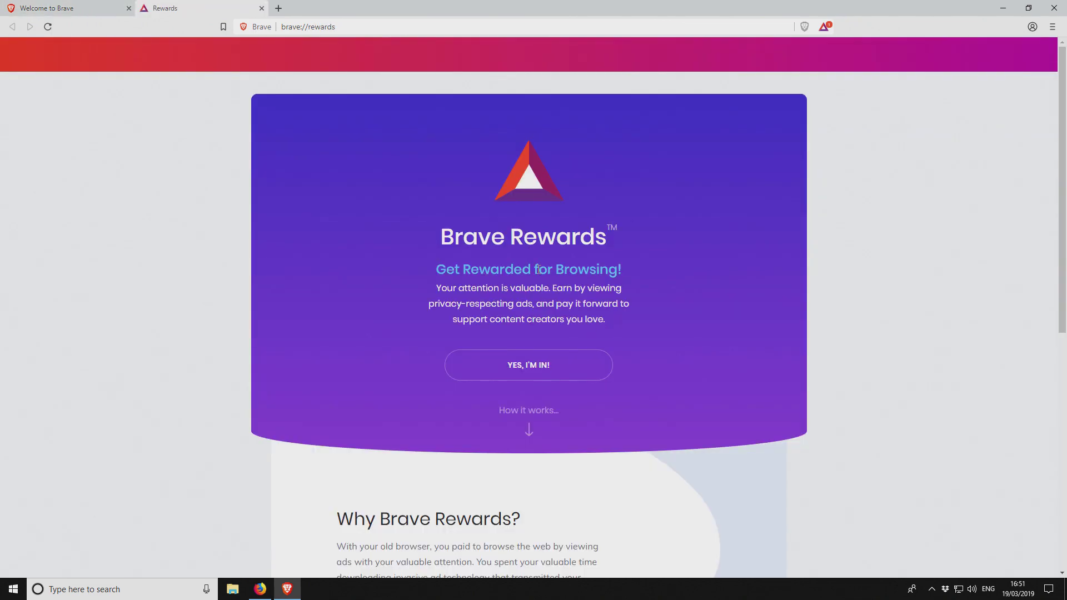
scroll(777, 330, down, 2)
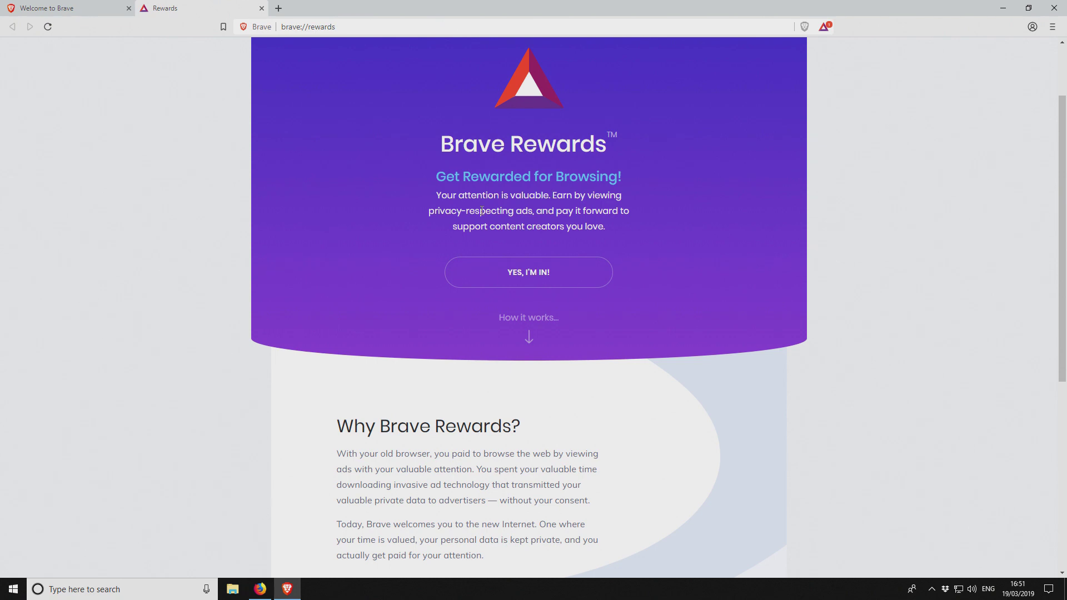
click(536, 277)
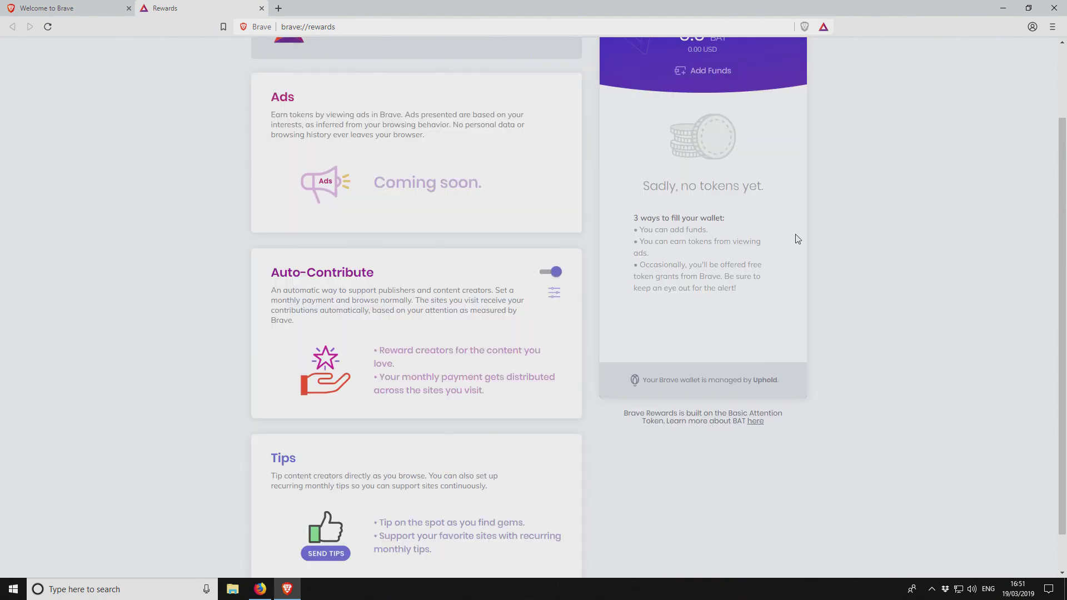
scroll(797, 239, down, 1)
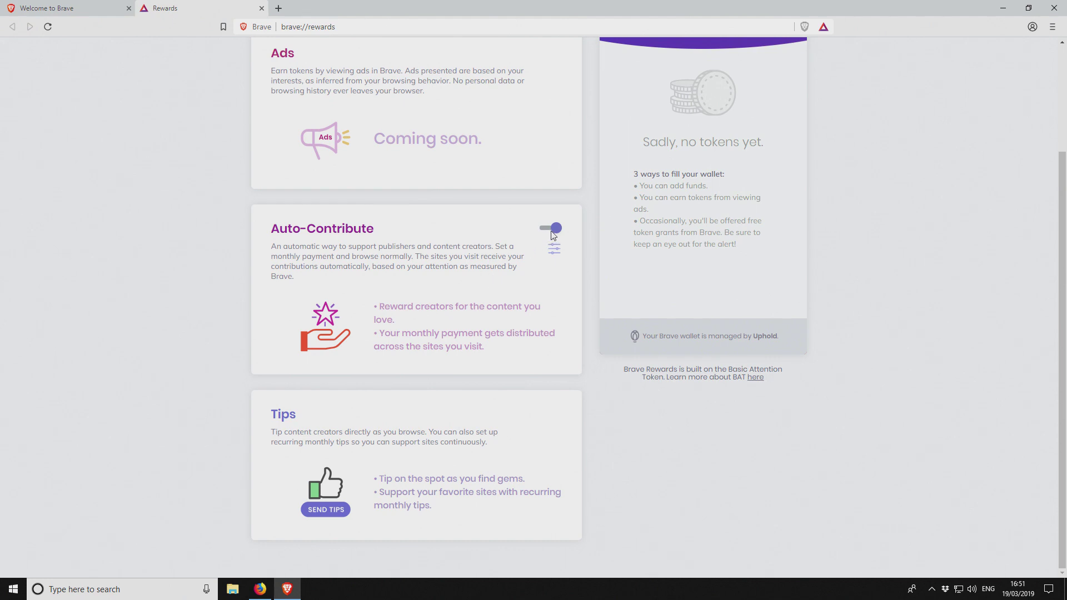
Keep Auto-Contribute switched on with a monthly payment of 30.0 BAT.
click(555, 233)
click(554, 232)
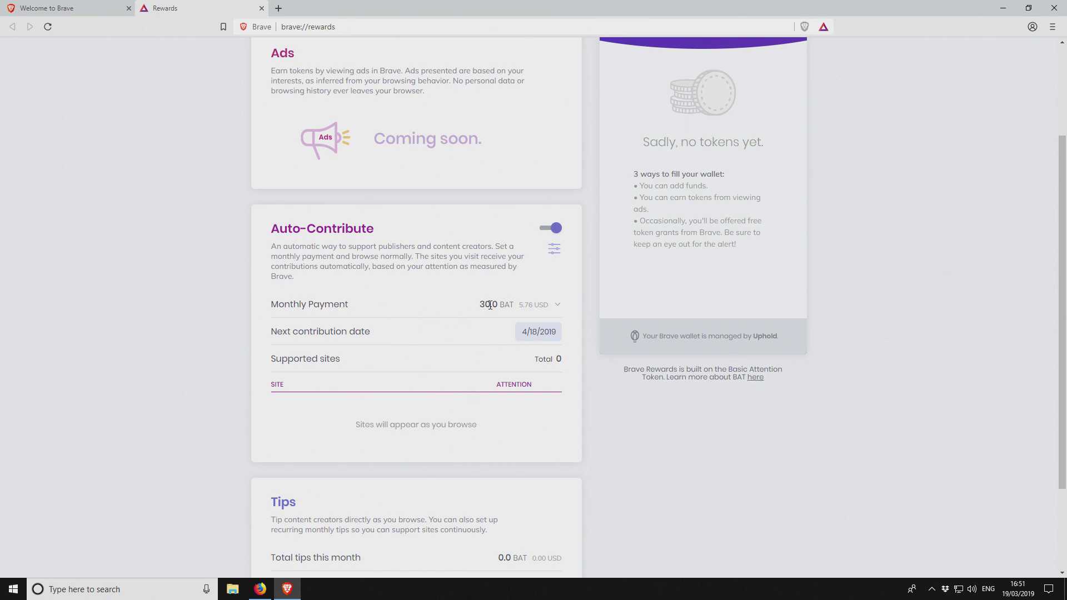
click(557, 309)
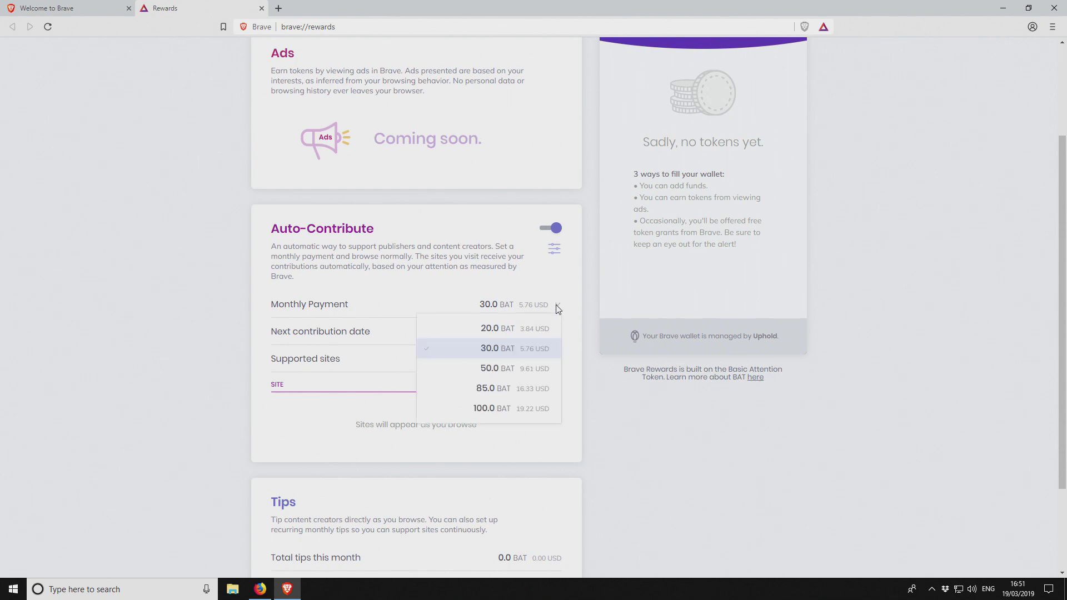
click(460, 346)
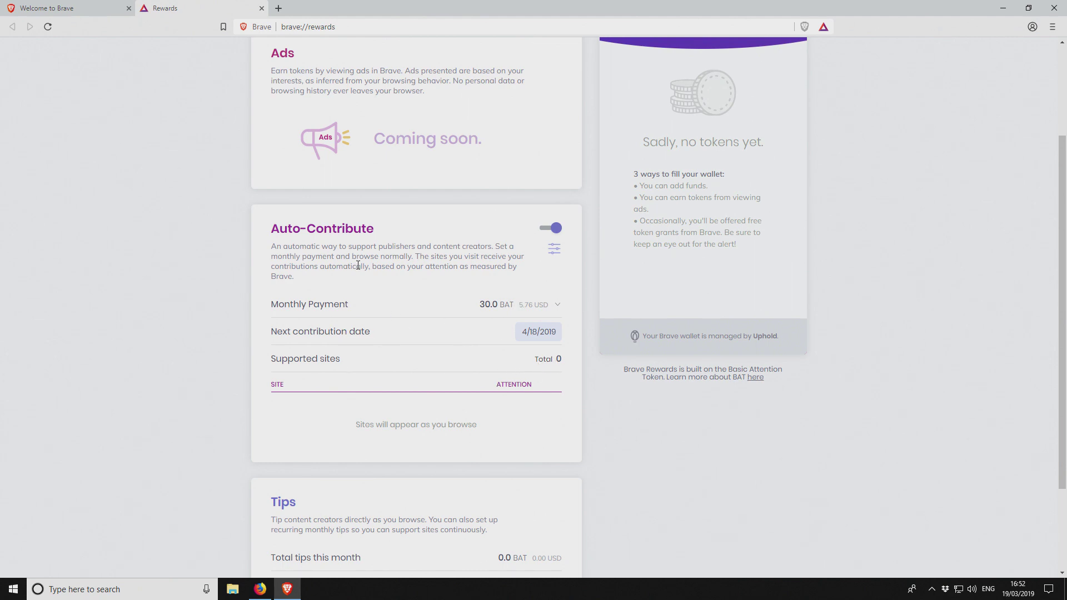
scroll(366, 294, down, 2)
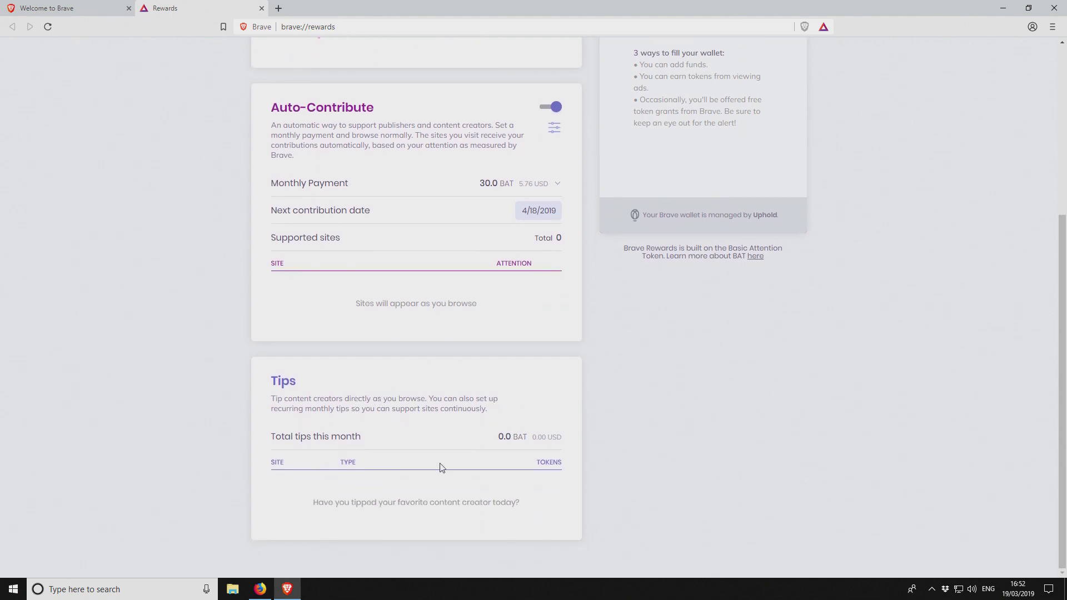
scroll(439, 466, up, 4)
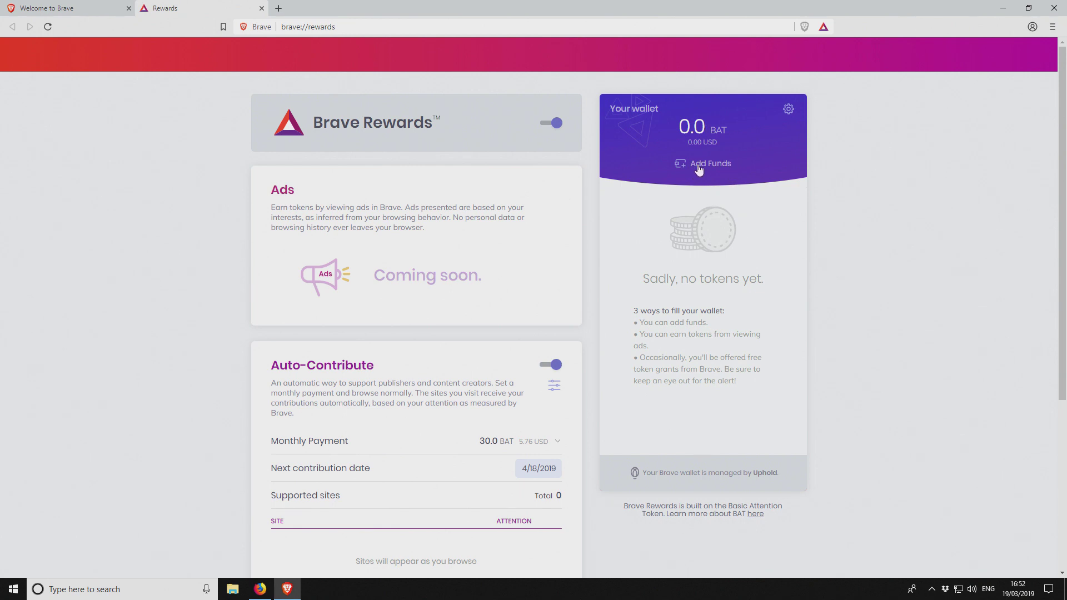
click(705, 169)
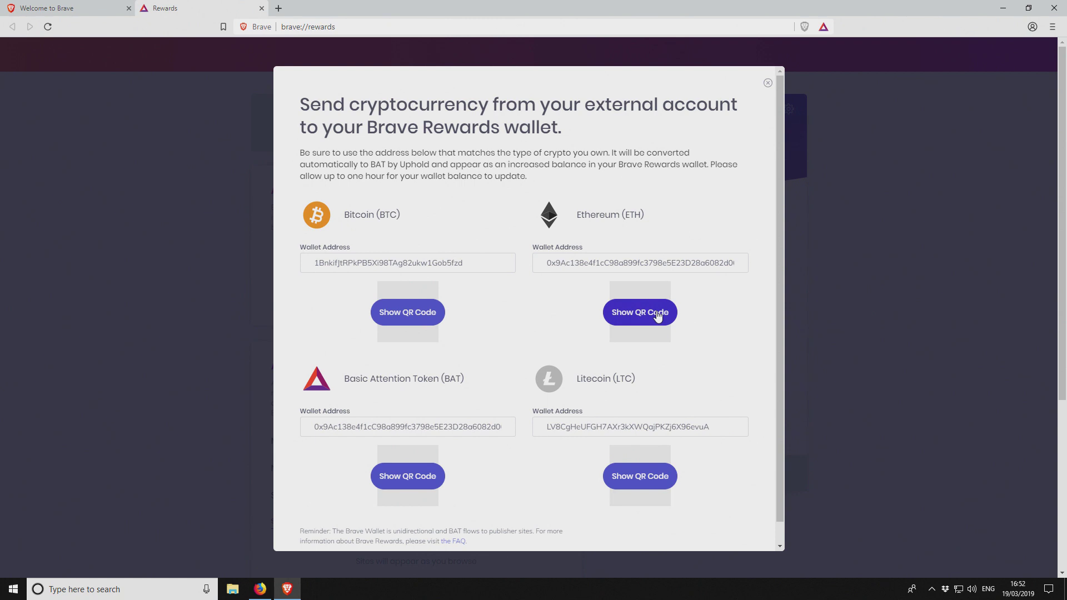
click(657, 322)
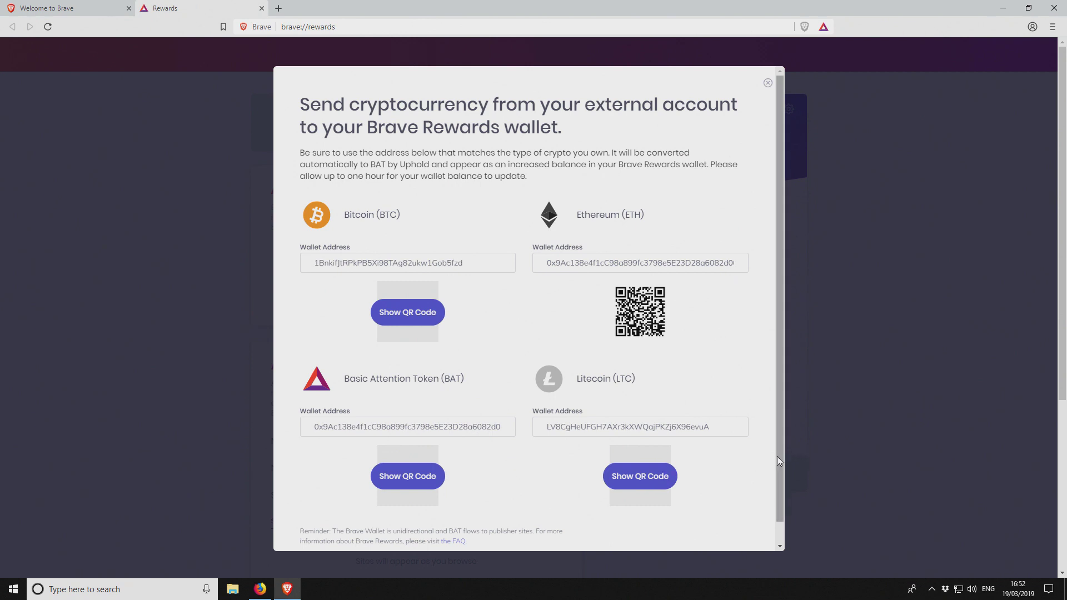
drag(777, 456, 781, 521)
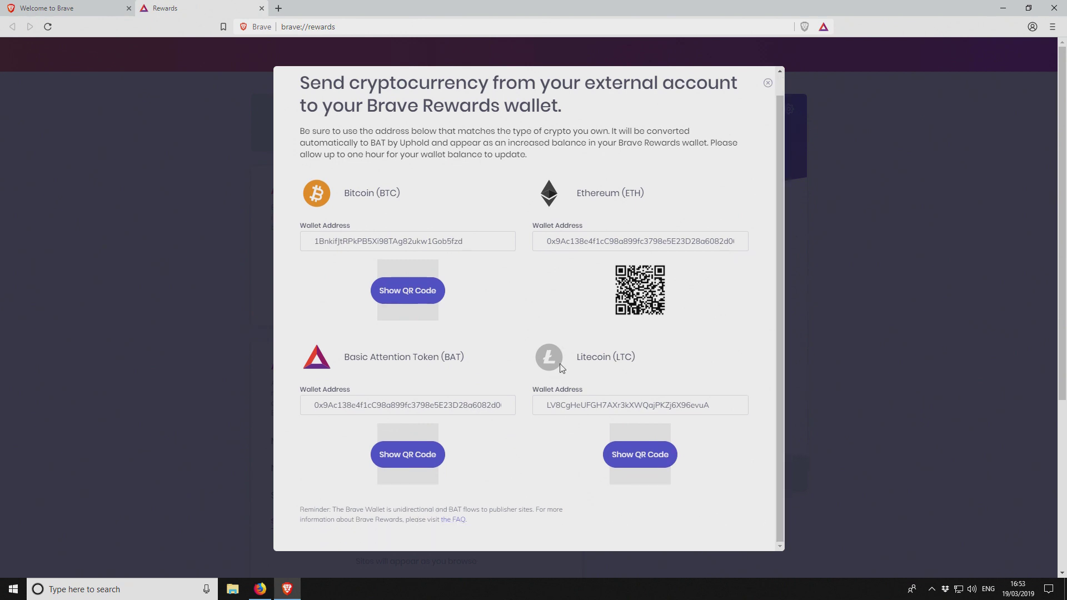
scroll(562, 361, up, 1)
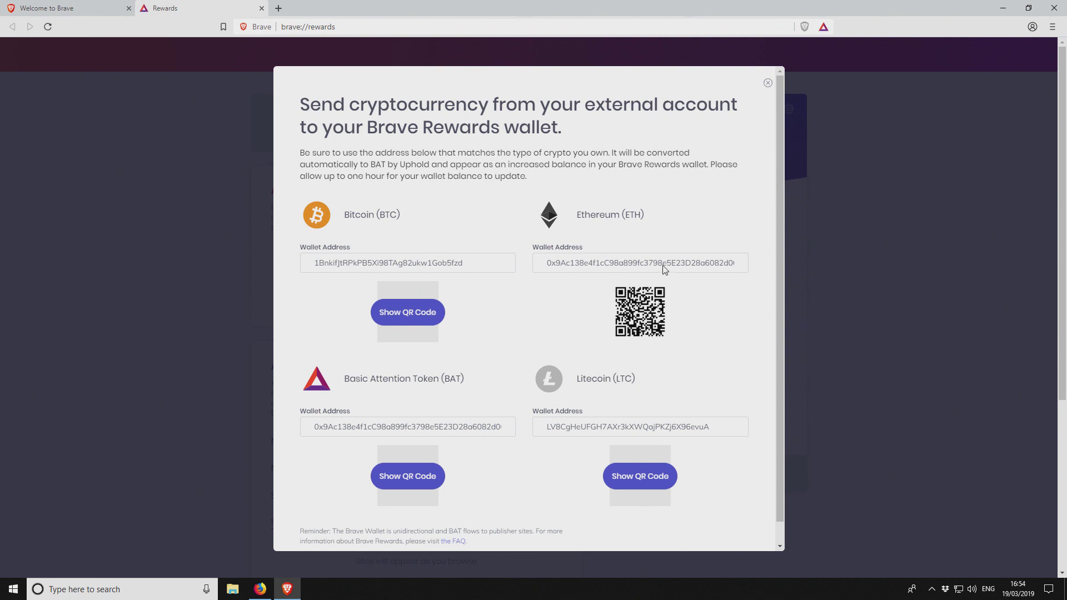
click(768, 83)
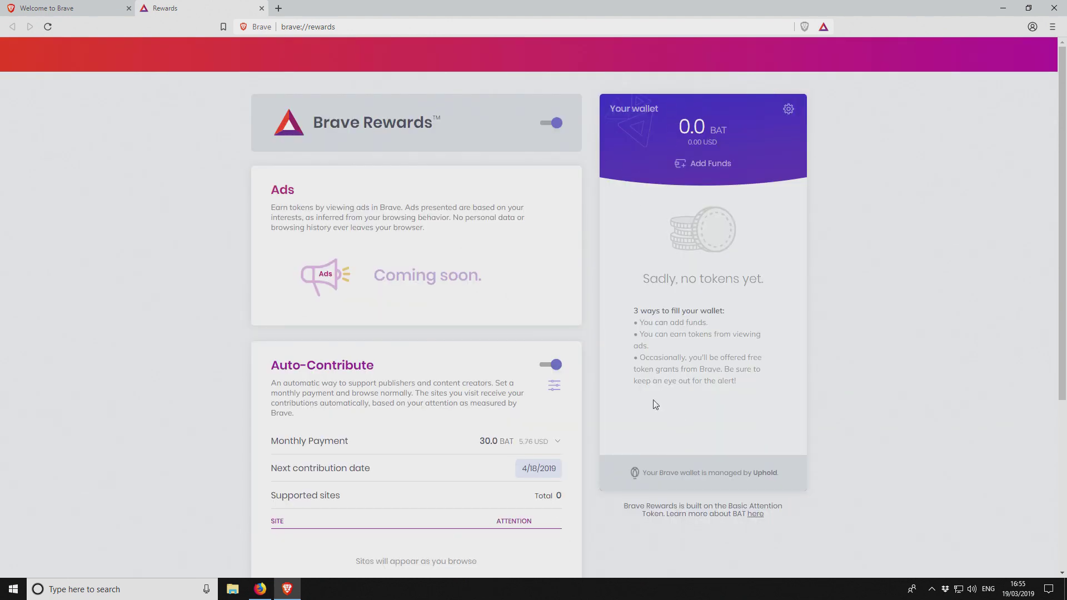
Click Done on the Welcome to Brave tab's Enable Brave Rewards card.
scroll(655, 404, down, 5)
scroll(655, 404, up, 5)
scroll(603, 309, down, 3)
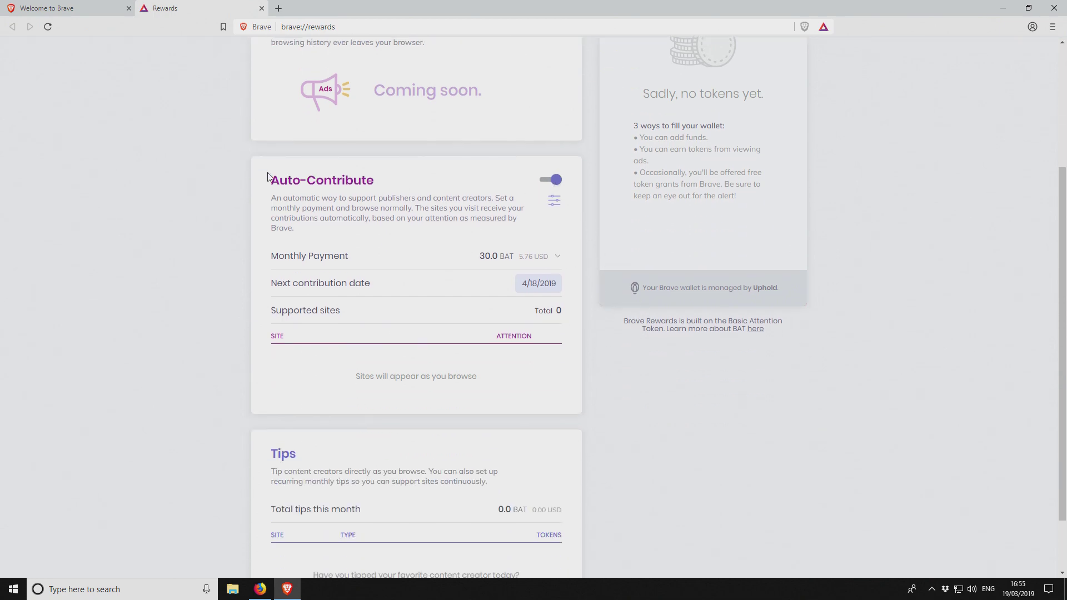
scroll(184, 173, up, 3)
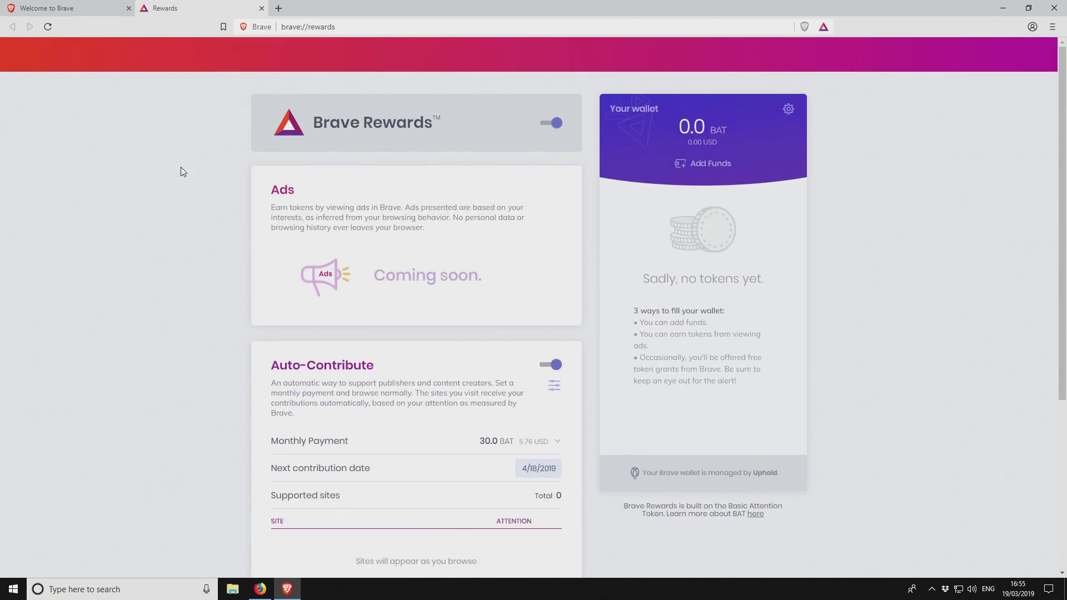
click(52, 11)
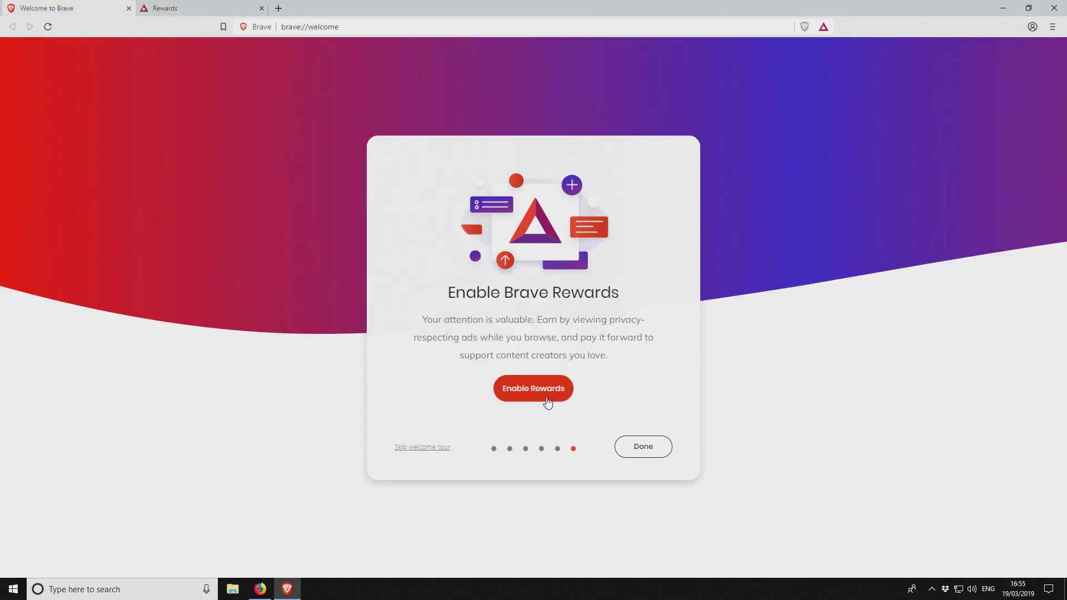
click(647, 454)
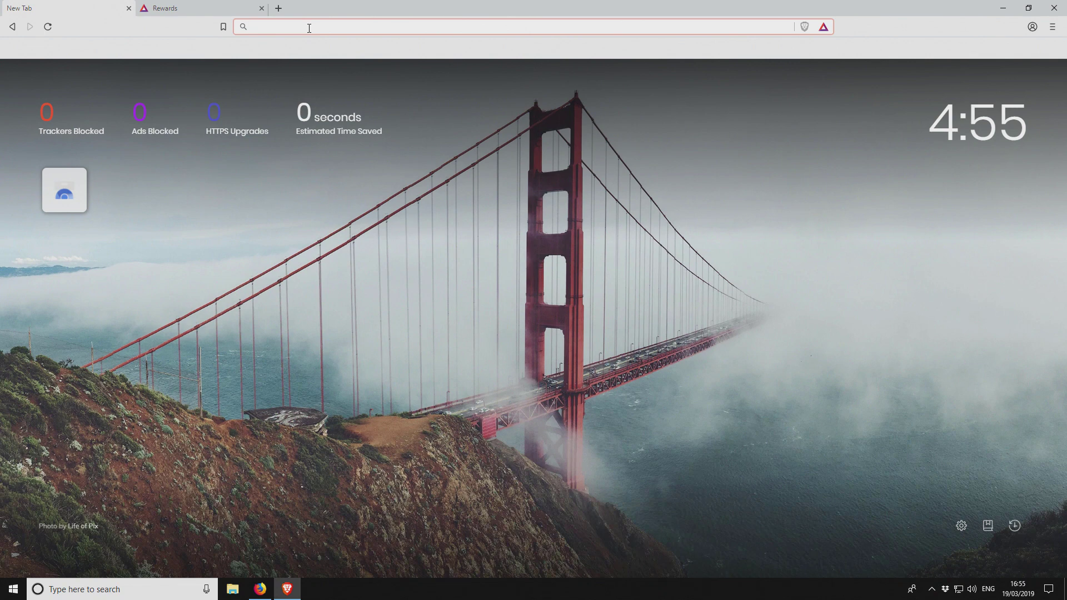
Load coinmarketcap.com, dismiss its cookie notice, and scroll the Top 100 Cryptocurrencies table.
text(coin)
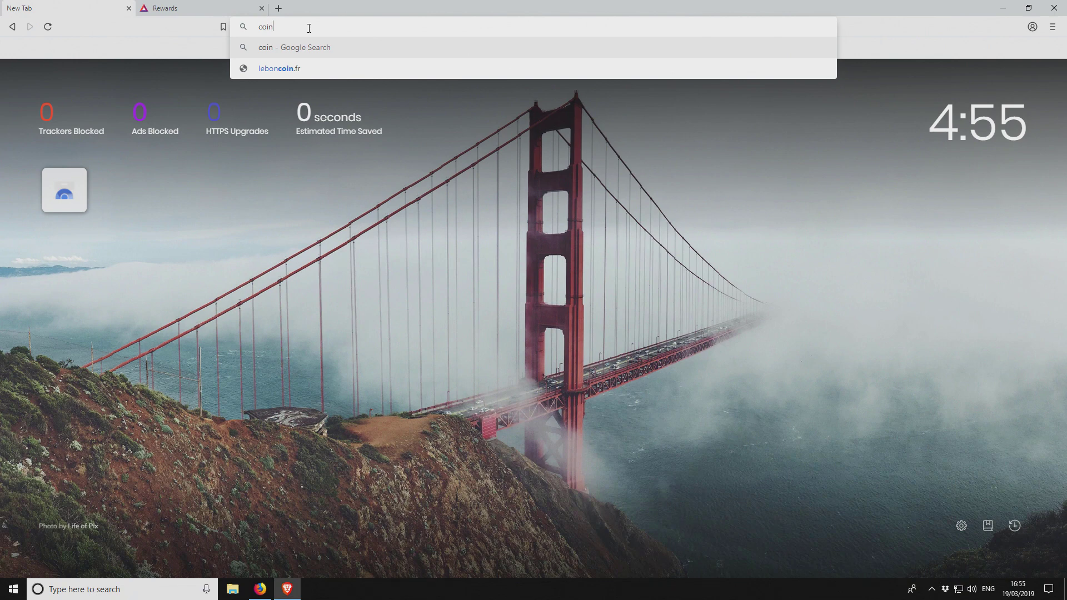
text(marketcap)
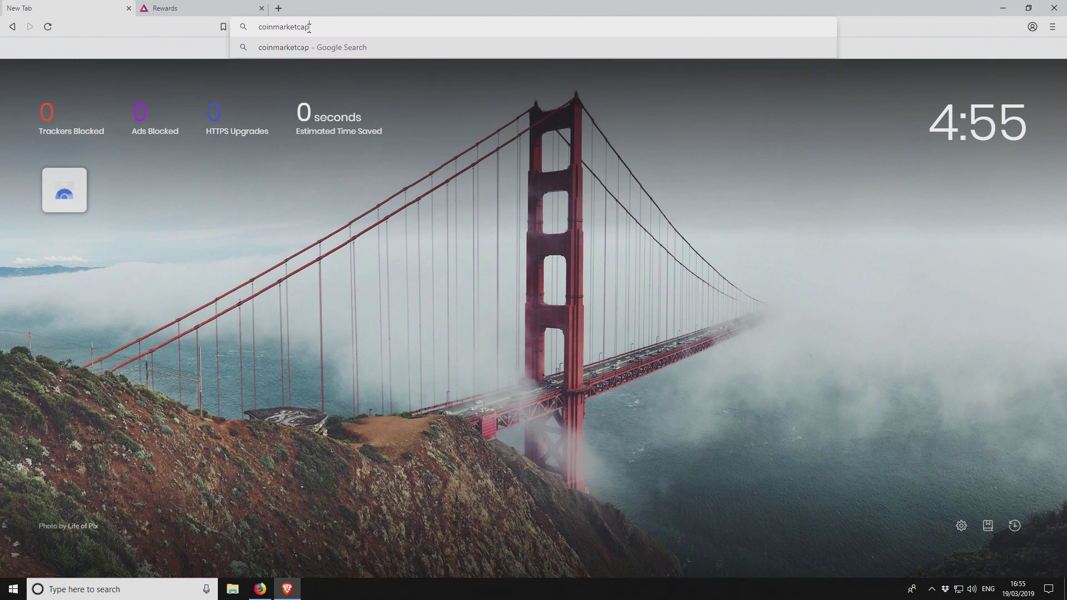
text(.com)
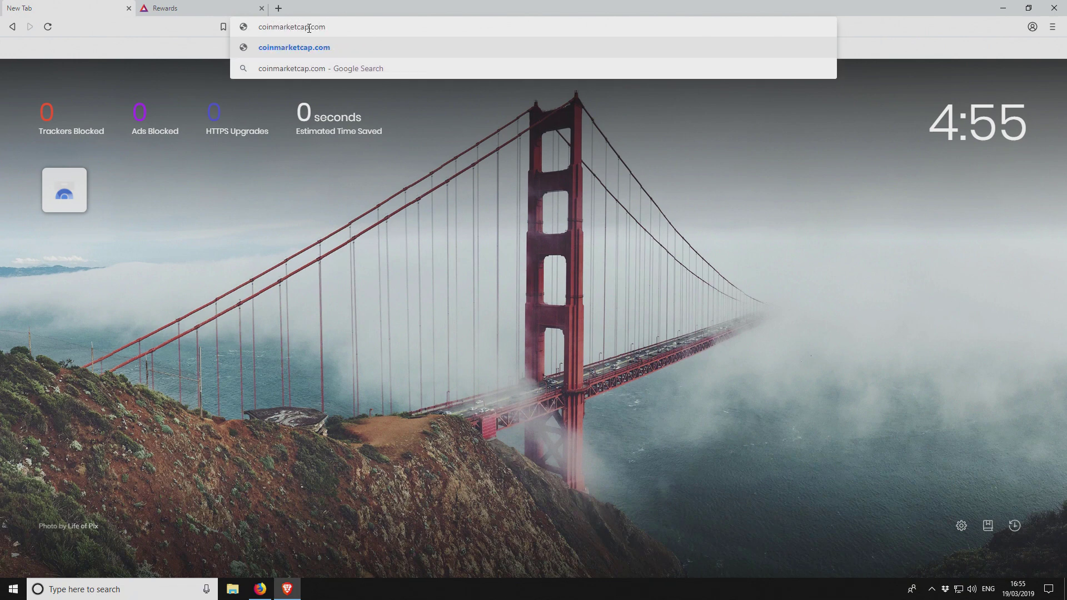
key(Return)
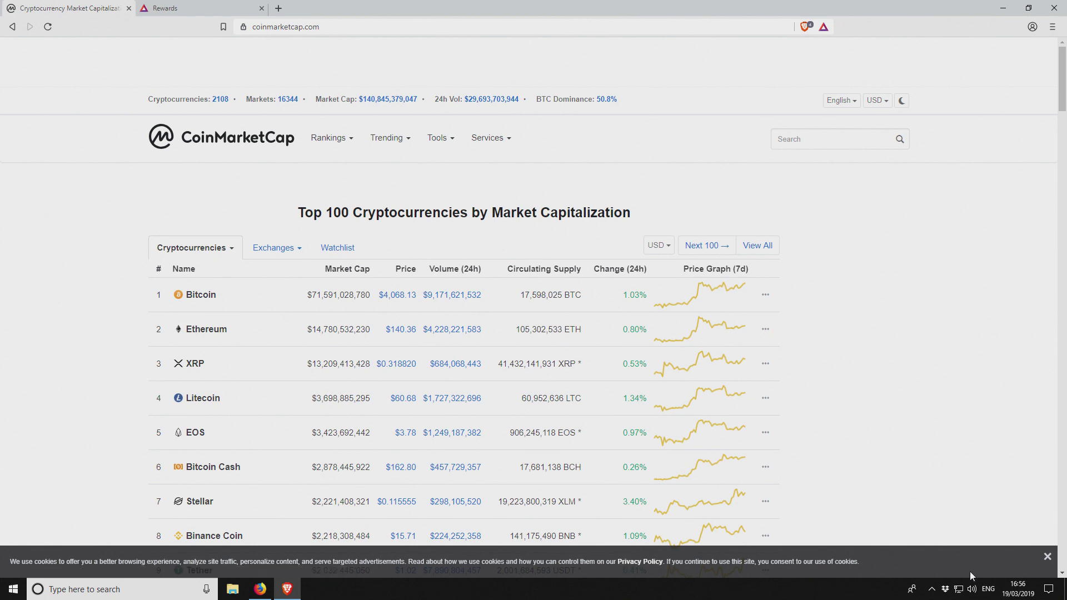
click(1048, 557)
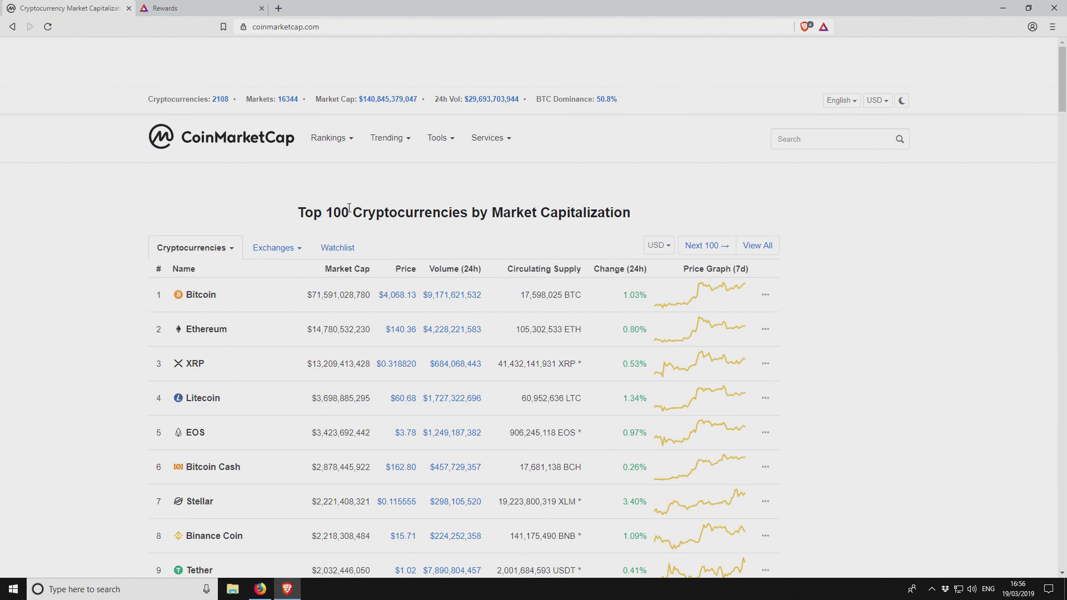
drag(305, 213, 636, 203)
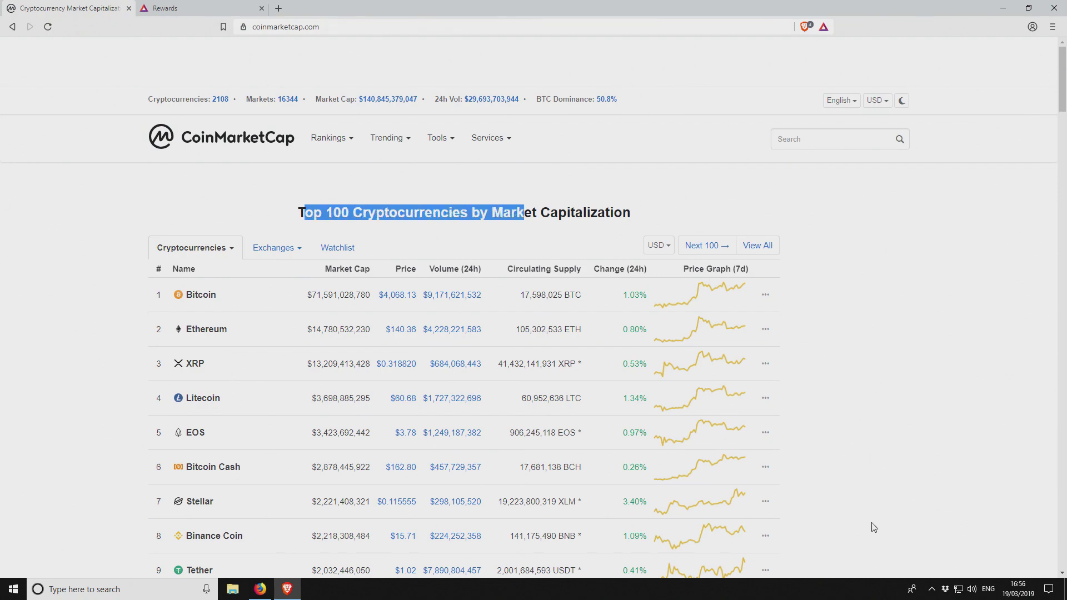
drag(1061, 108, 1062, 55)
click(231, 191)
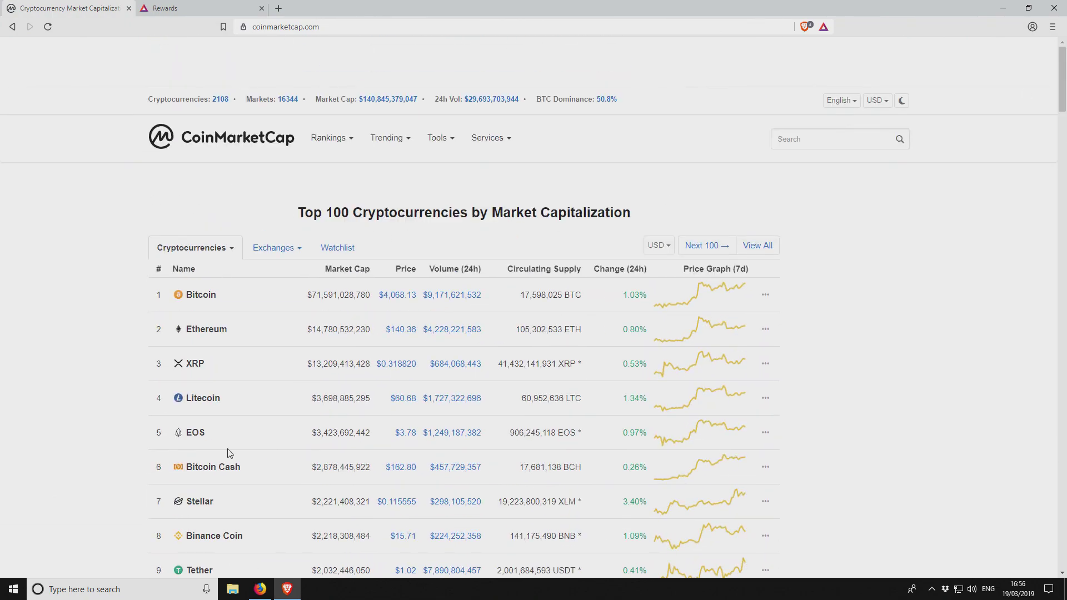
click(259, 593)
click(167, 25)
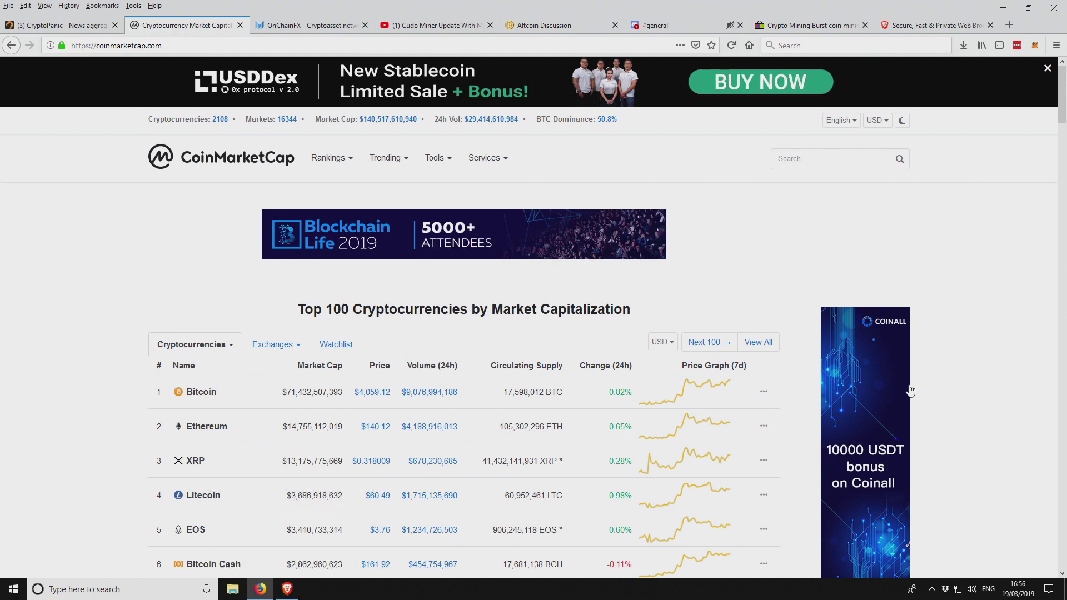
click(286, 590)
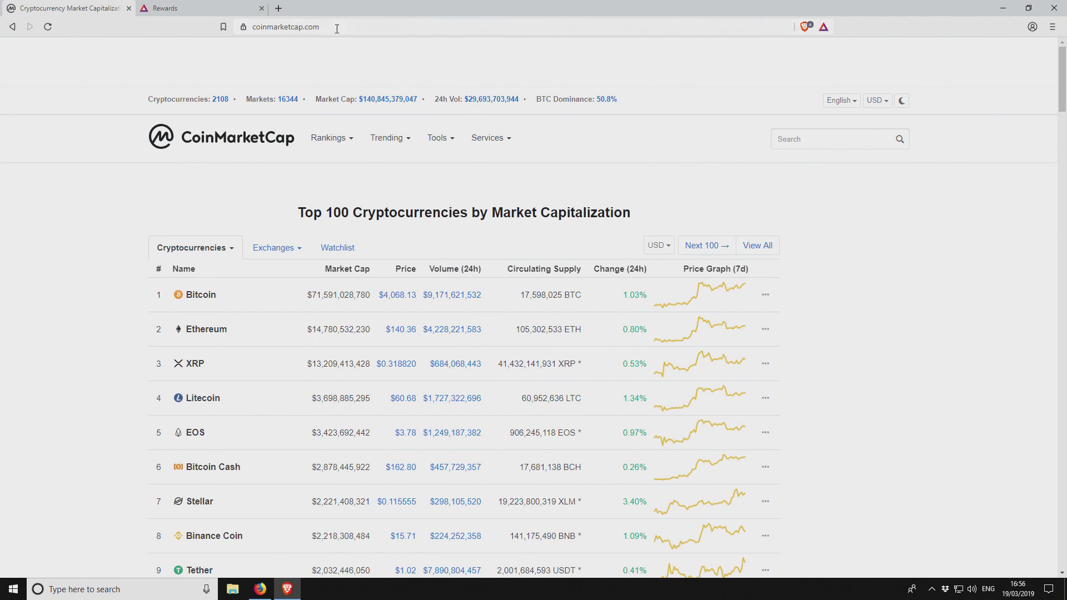
click(622, 28)
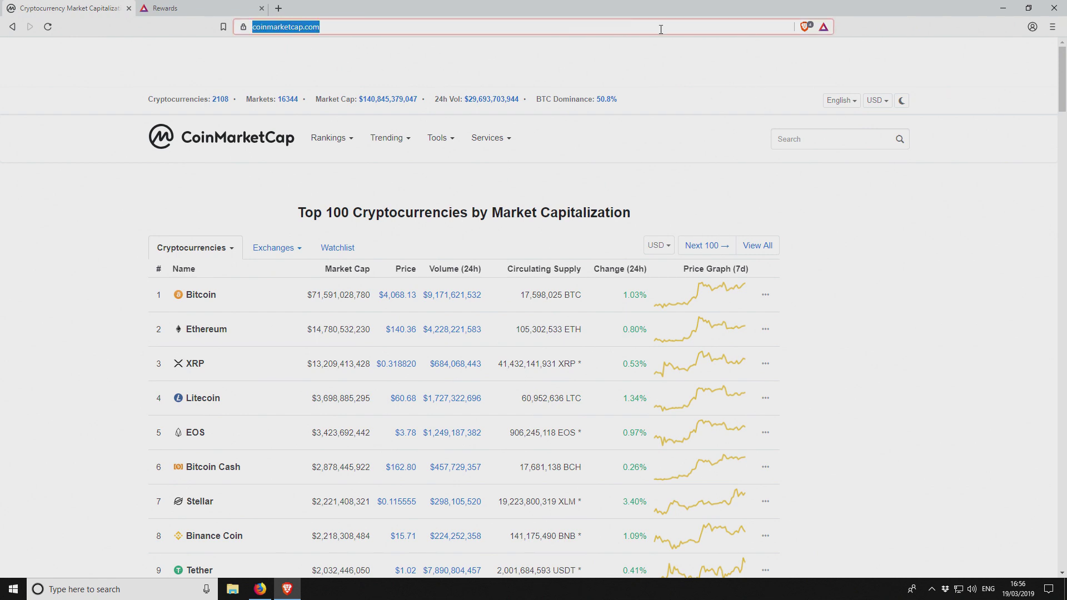
click(804, 28)
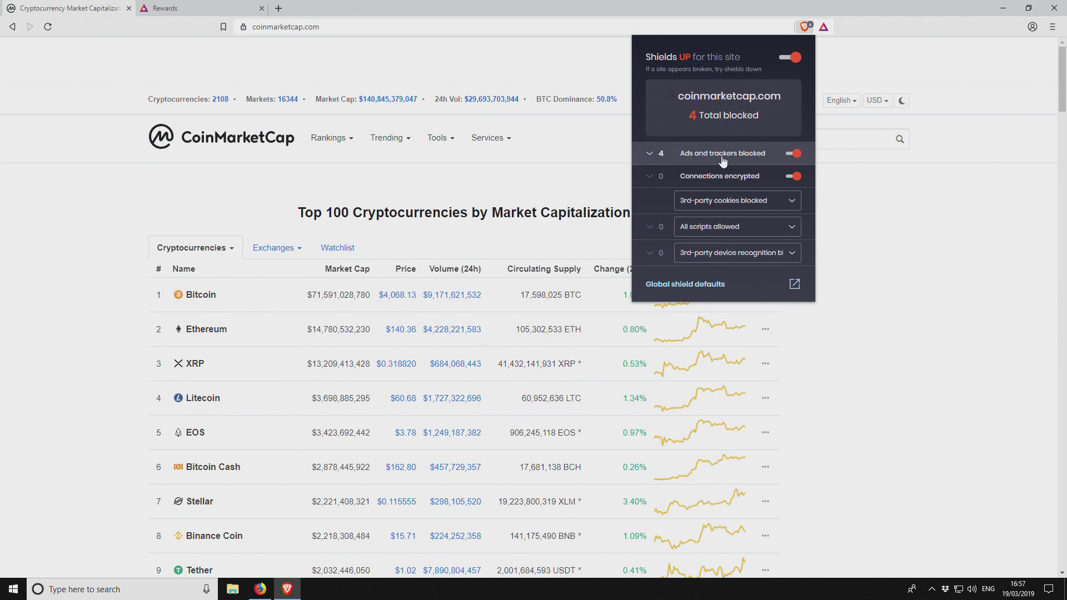
click(649, 155)
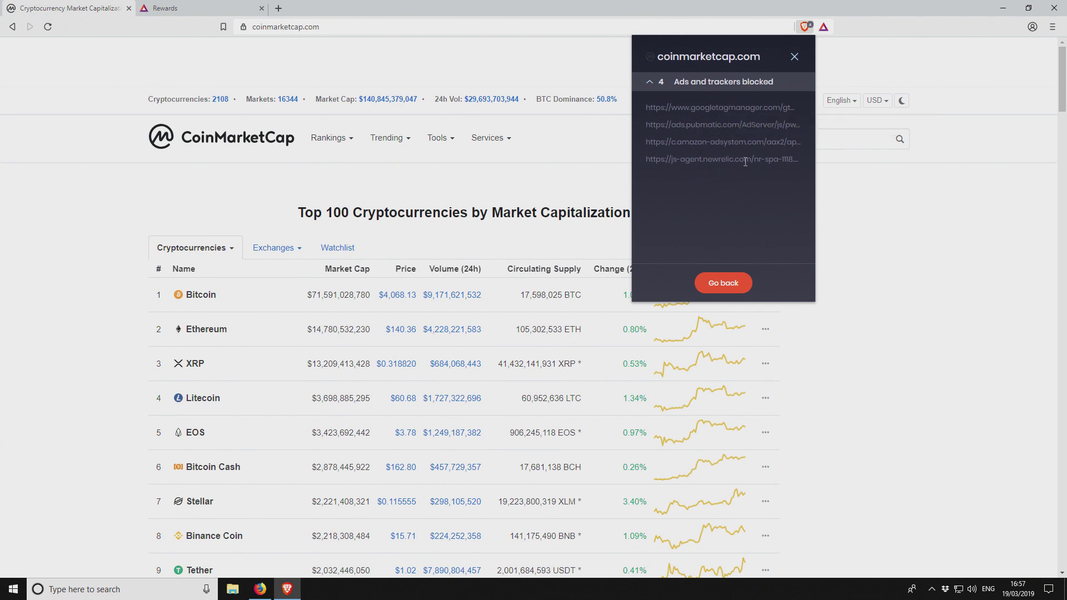
click(650, 82)
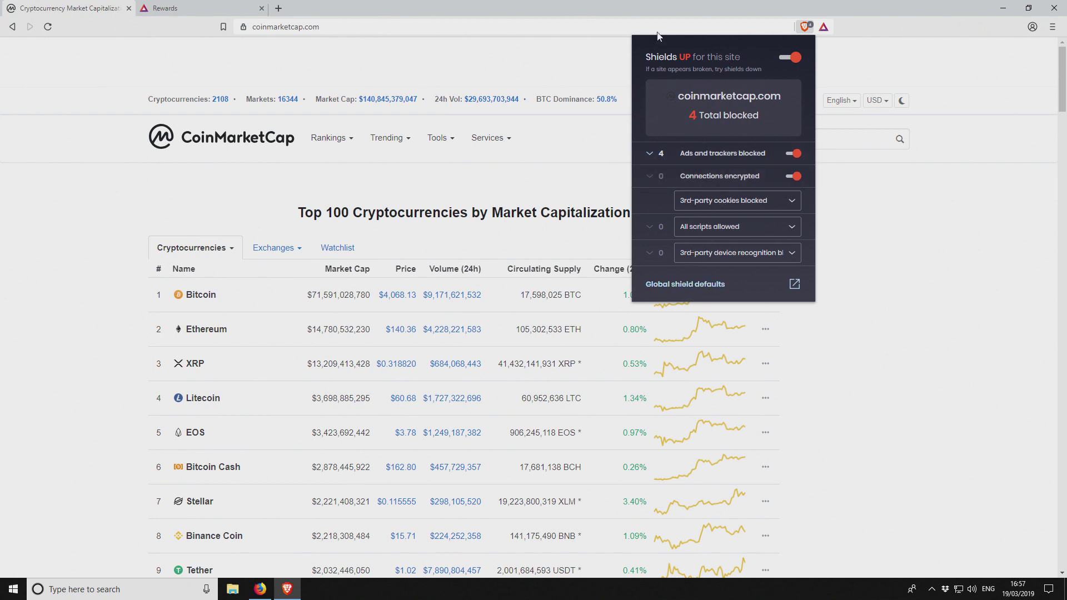
key(ctrl+l)
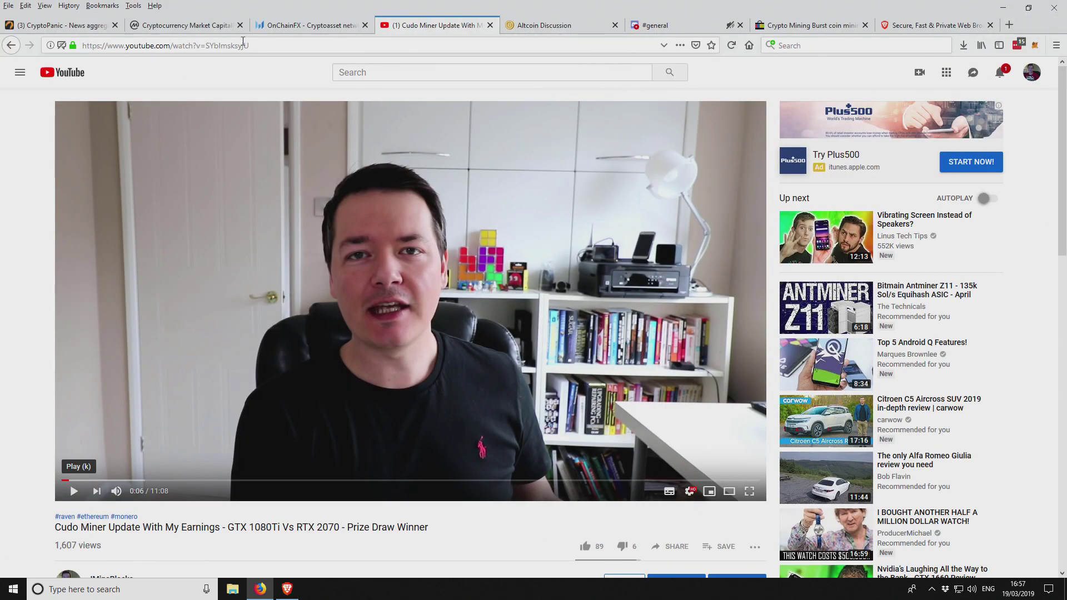
Paste a copied YouTube video link into the address bar, open it, and pause it.
click(243, 44)
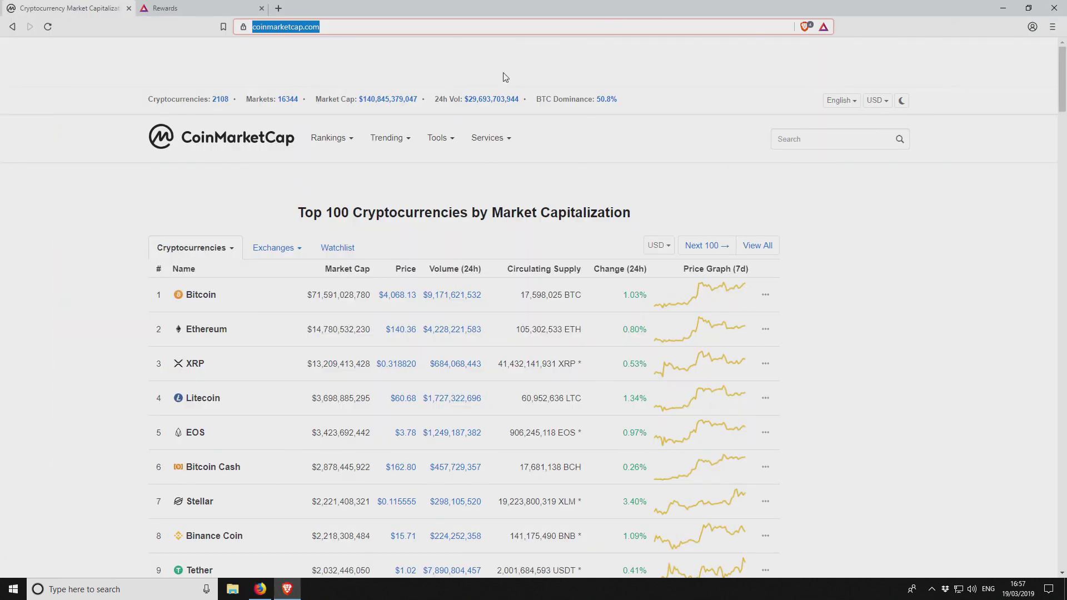
key(BackSpace)
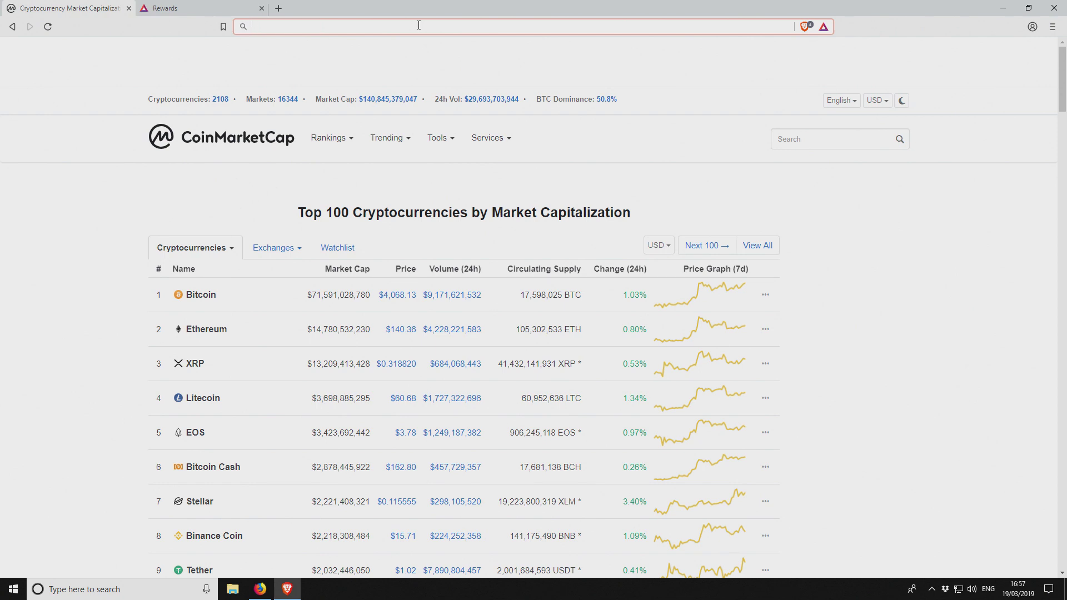
text(https://www.youtube.com/watch?v=SYblmsksyjU)
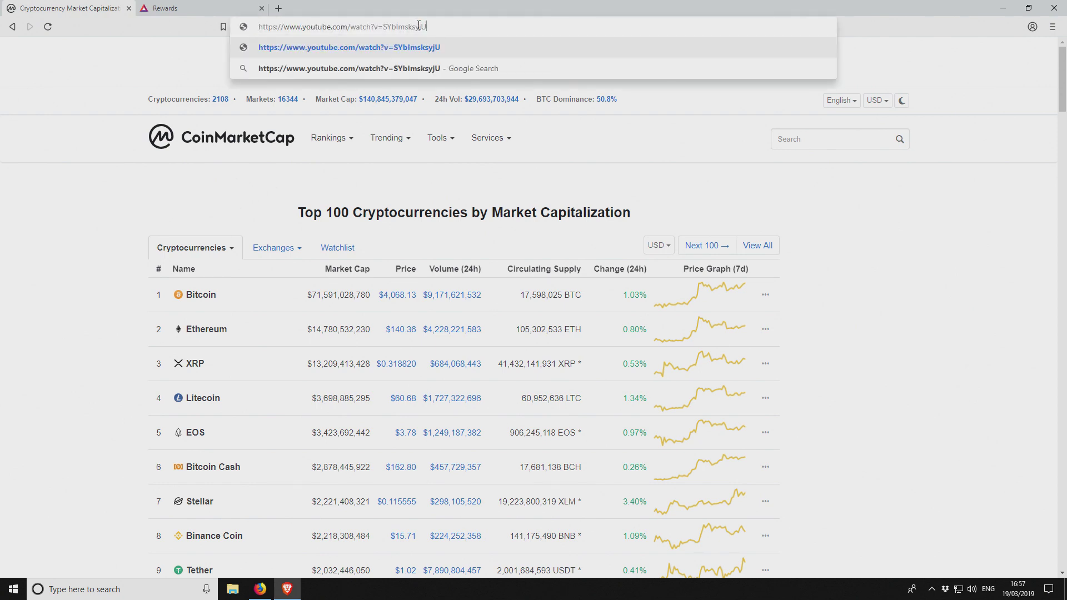
key(Return)
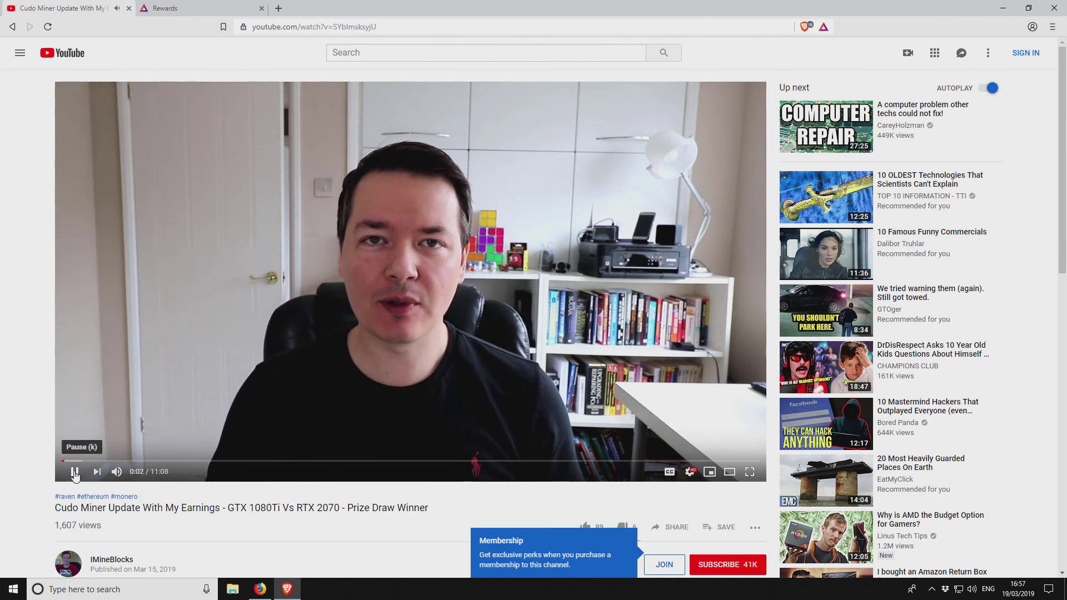
click(75, 473)
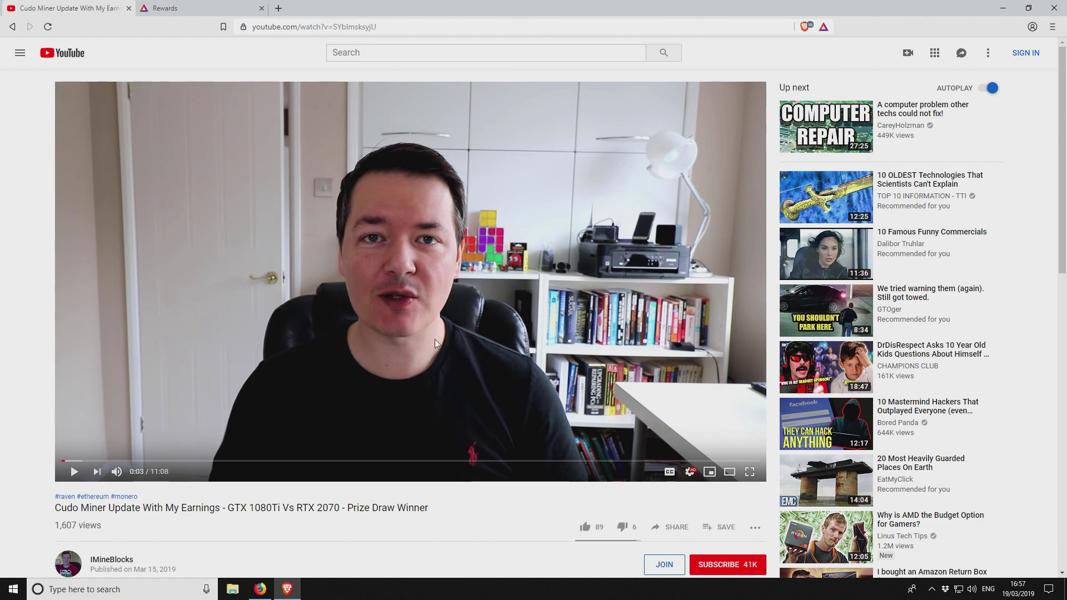
From the YouTube home page, open the Samsung Galaxy Buds VS. Apple AirPods video and pause it.
scroll(505, 330, down, 3)
scroll(507, 335, up, 3)
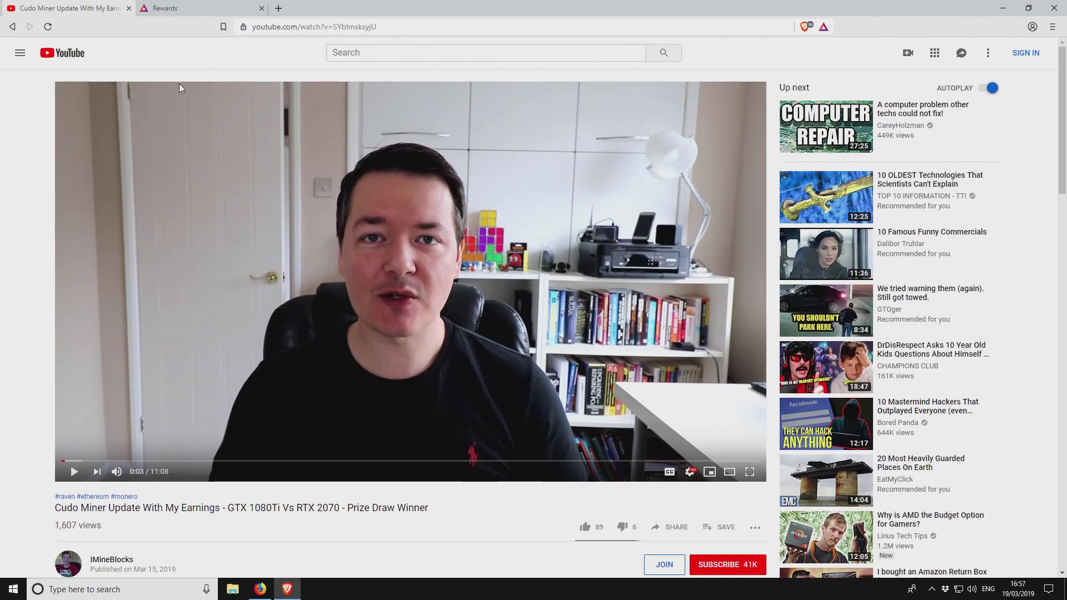
click(69, 54)
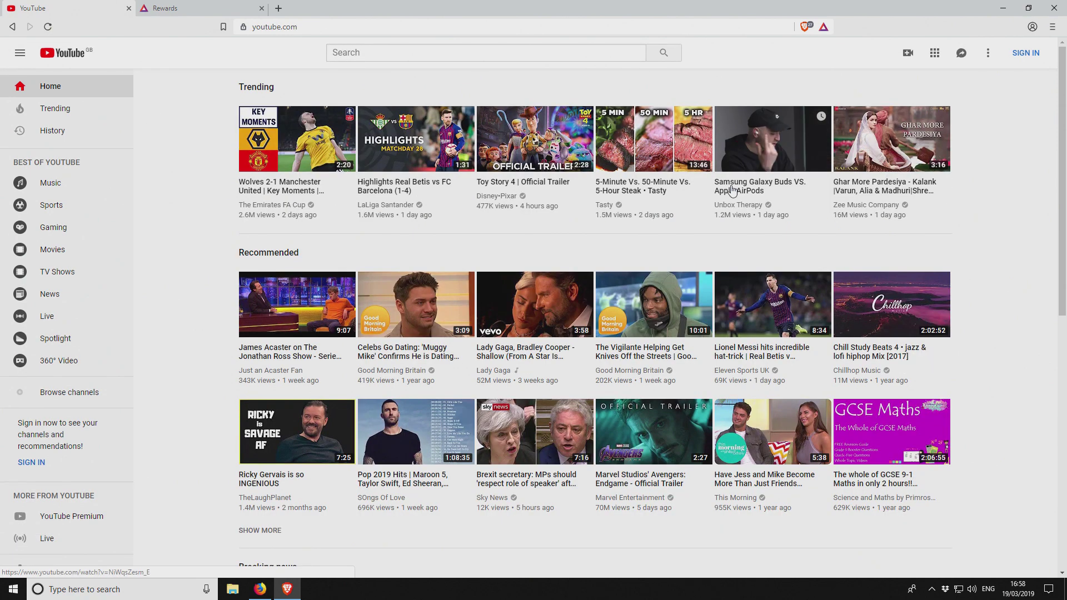
click(739, 167)
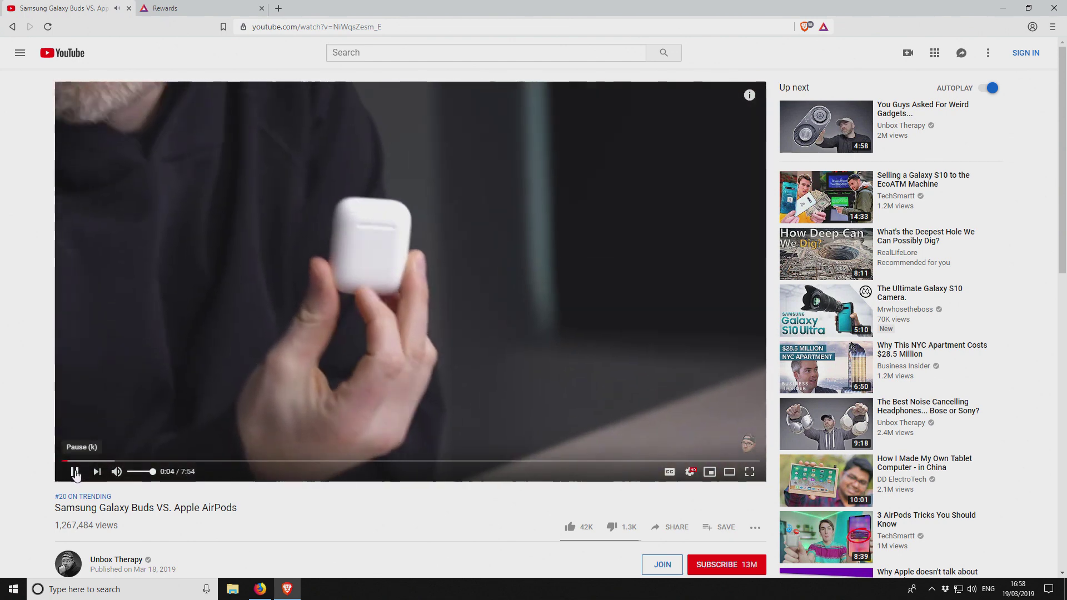
click(76, 474)
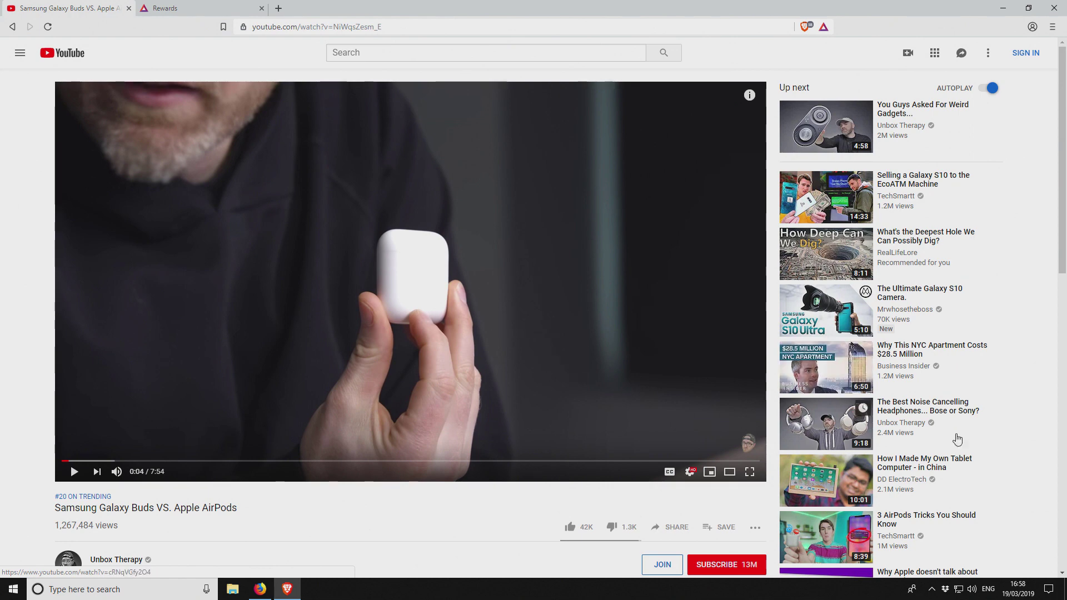
Open the Samsung Galaxy S10e Review from recommendations and pause it at 0:12.
scroll(898, 426, down, 2)
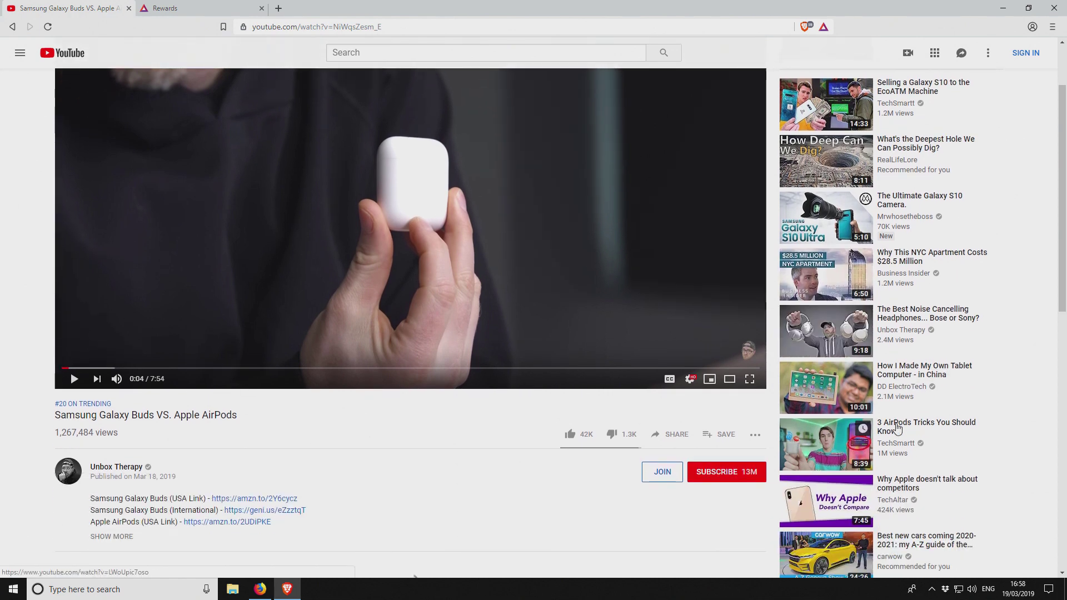
scroll(943, 463, down, 5)
scroll(943, 462, down, 2)
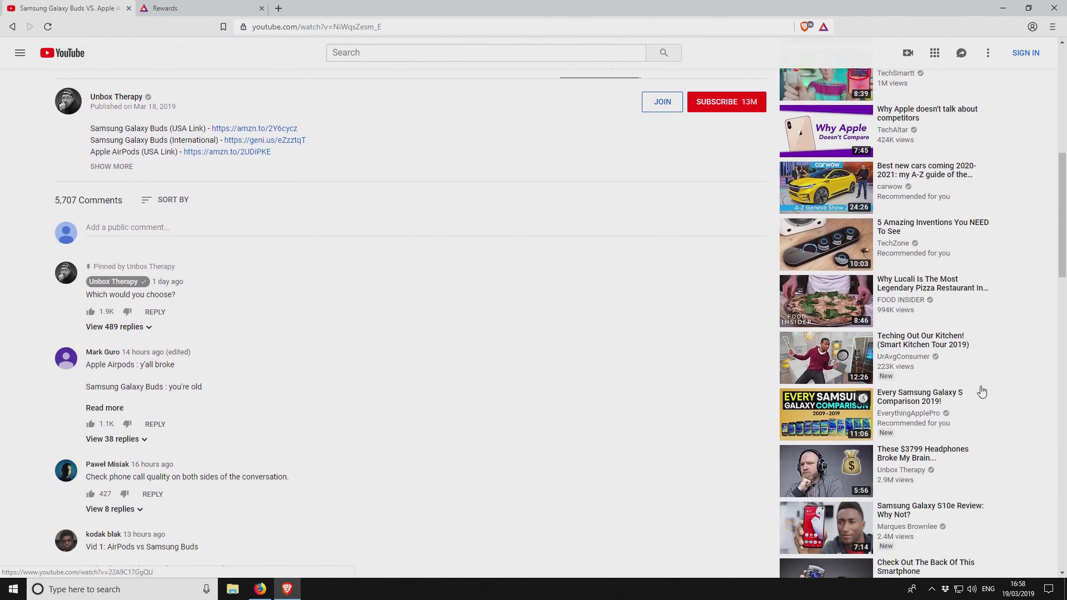
scroll(932, 373, down, 3)
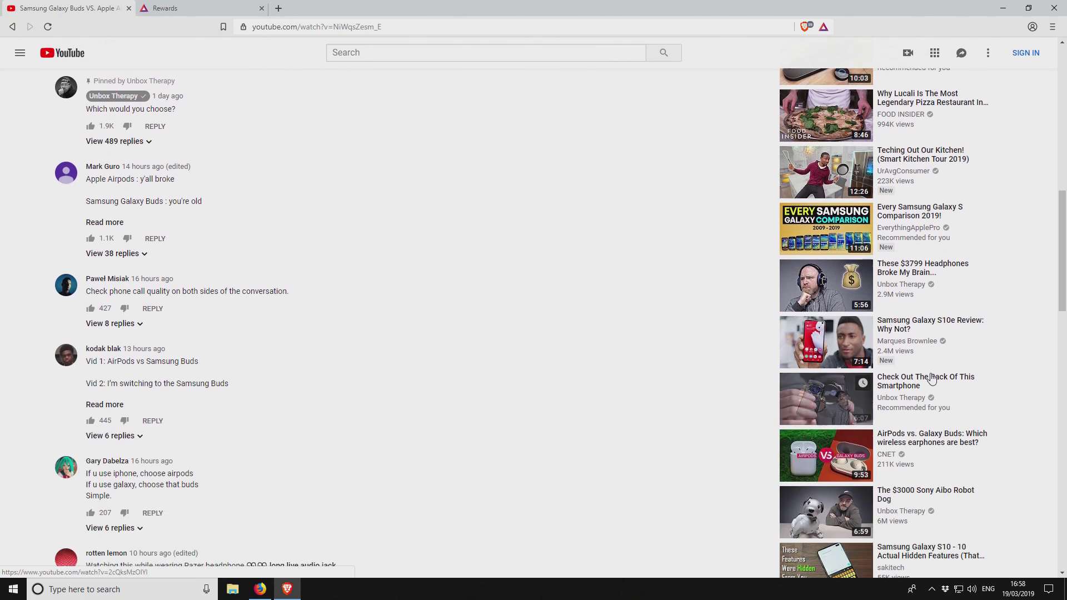
scroll(931, 375, down, 2)
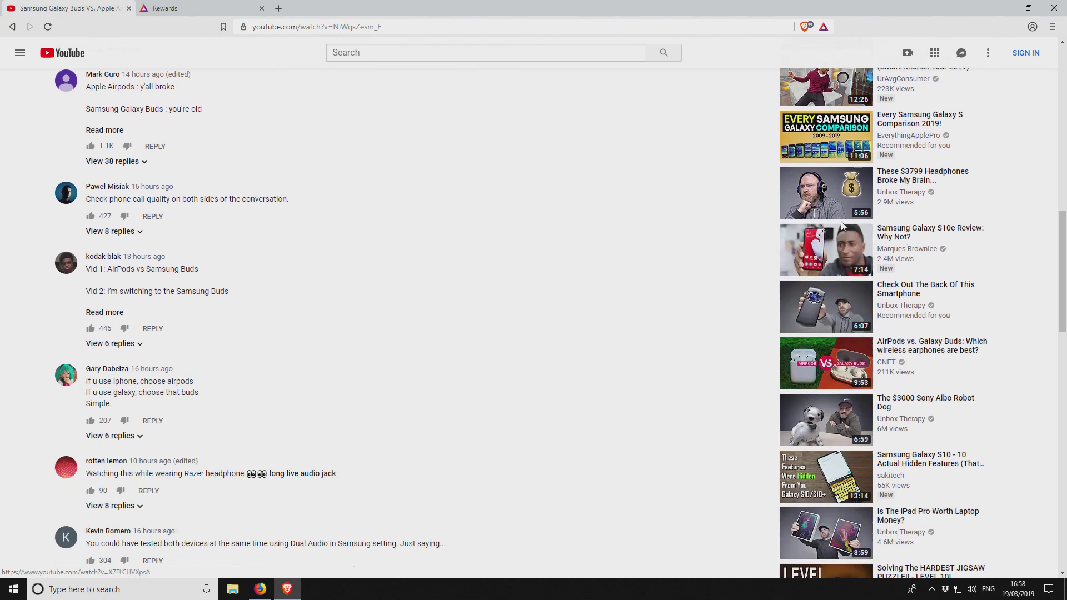
click(901, 232)
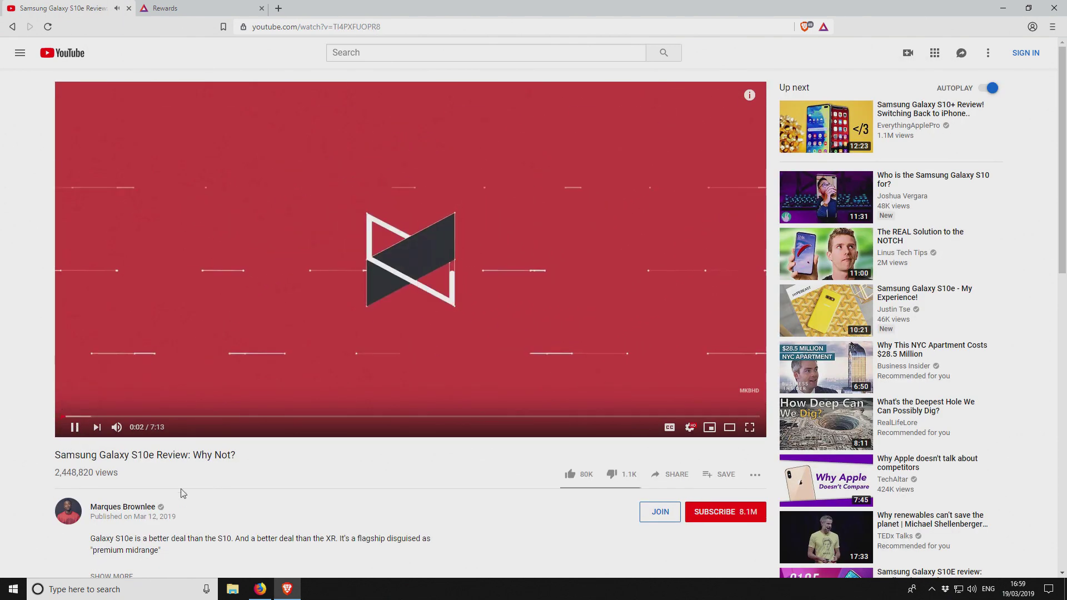
click(81, 417)
click(75, 427)
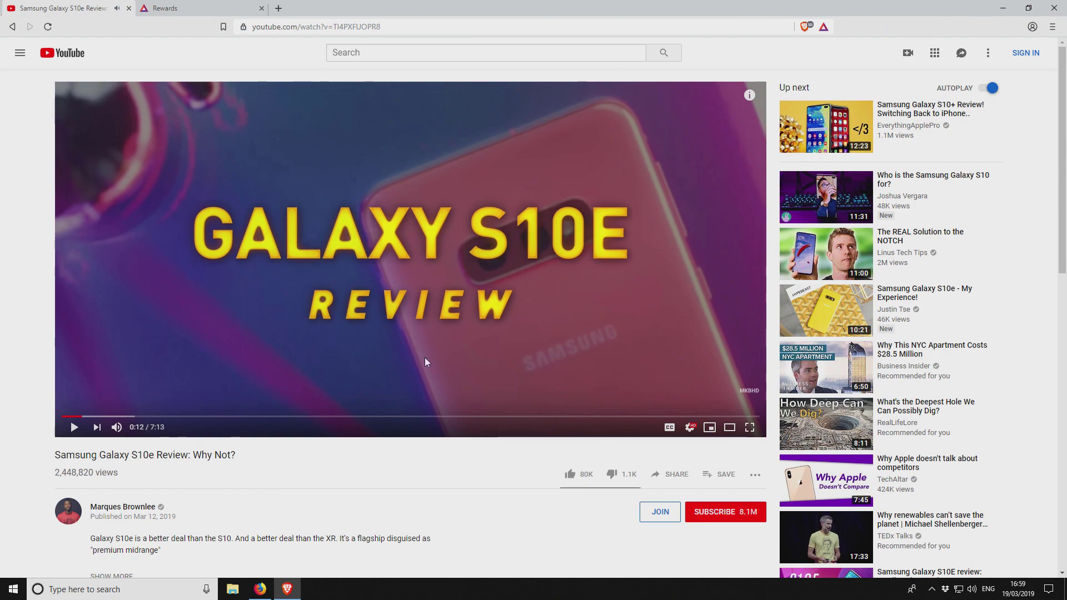
Copy the bitcointalk forum address from Firefox and load it in Brave's tab.
key(alt+Tab)
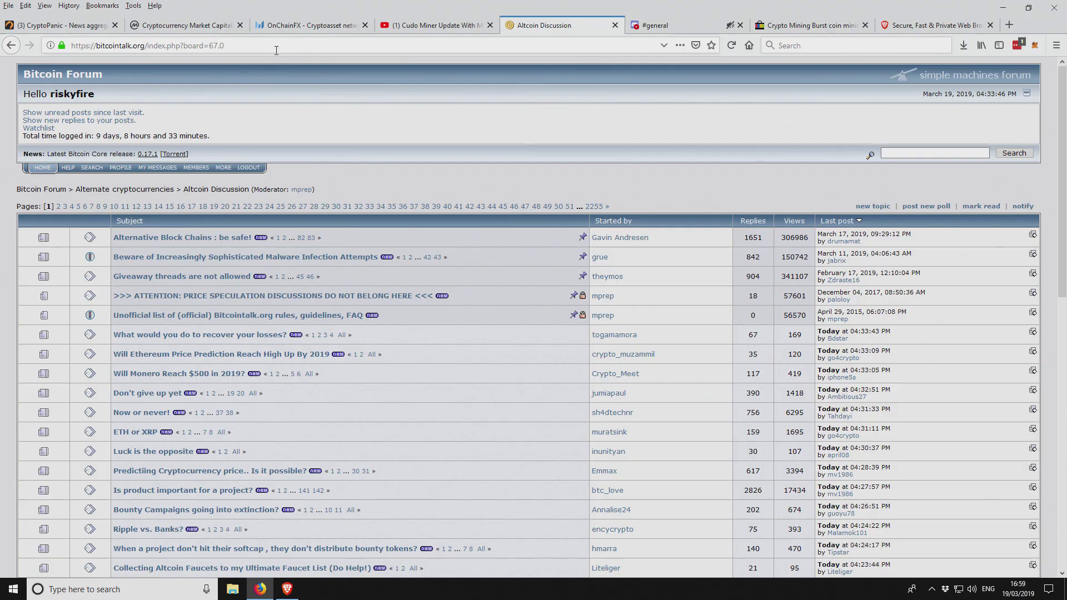
click(277, 46)
key(ctrl+c)
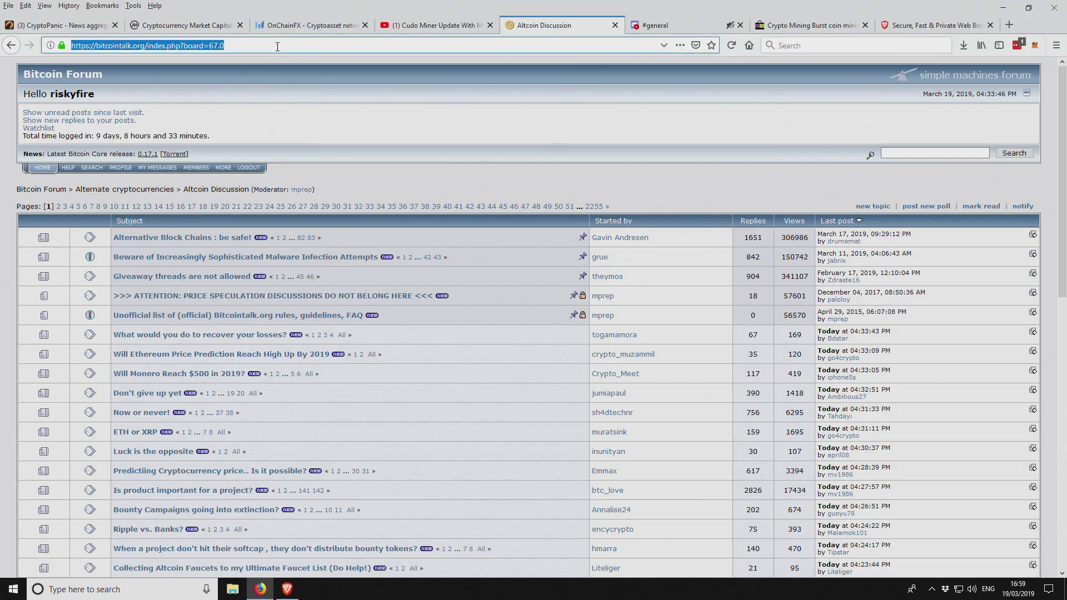
click(287, 588)
click(303, 25)
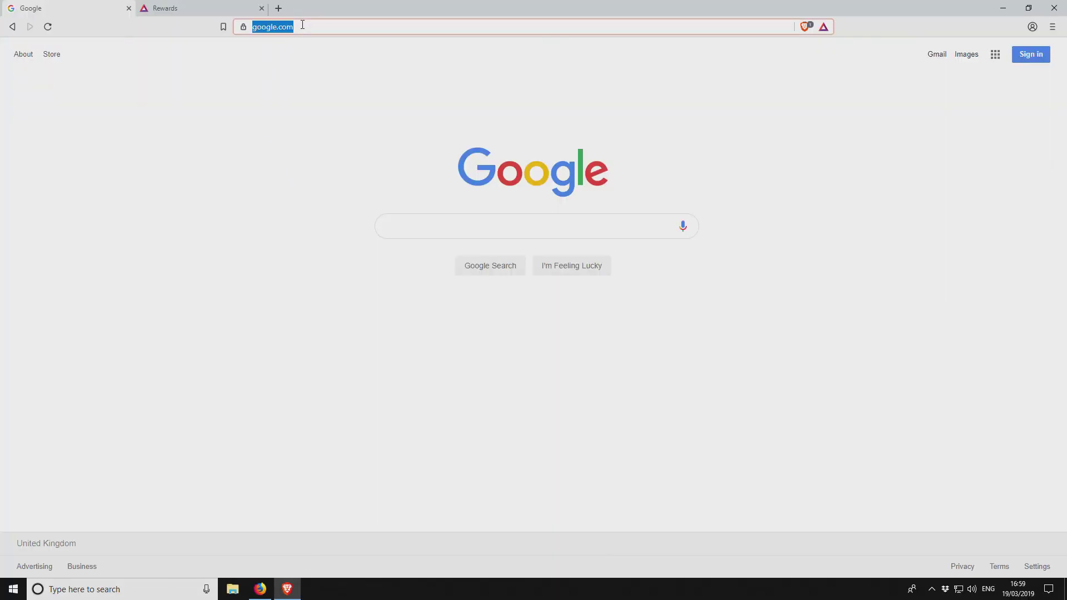
key(ctrl+v)
key(Return)
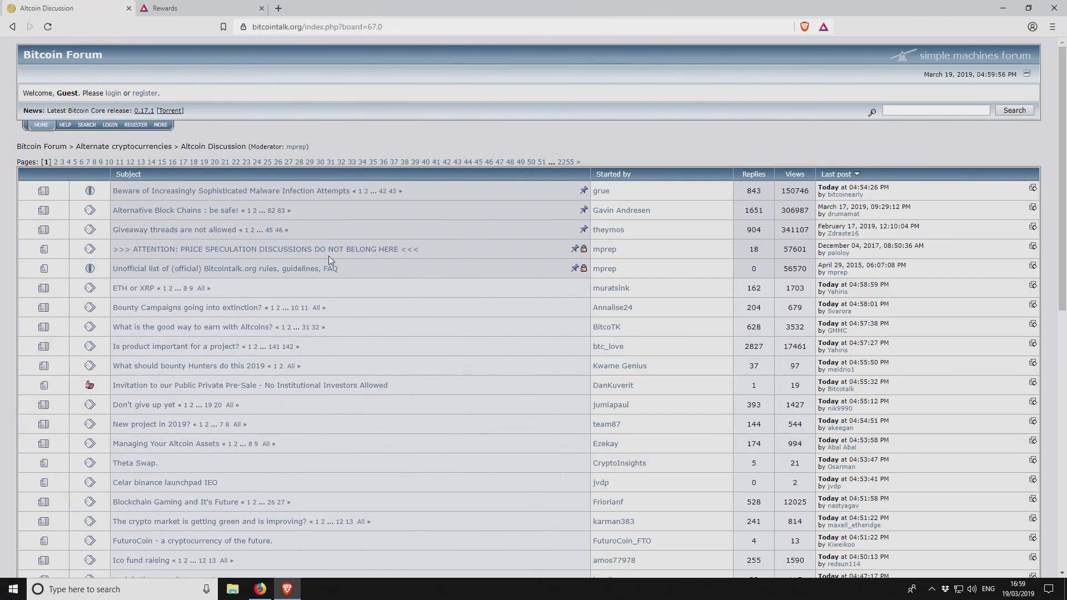
Scroll the Altcoin Discussion forum, then close its tab with Ctrl+W.
scroll(328, 256, down, 3)
scroll(330, 272, up, 3)
scroll(249, 176, down, 2)
key(ctrl+w)
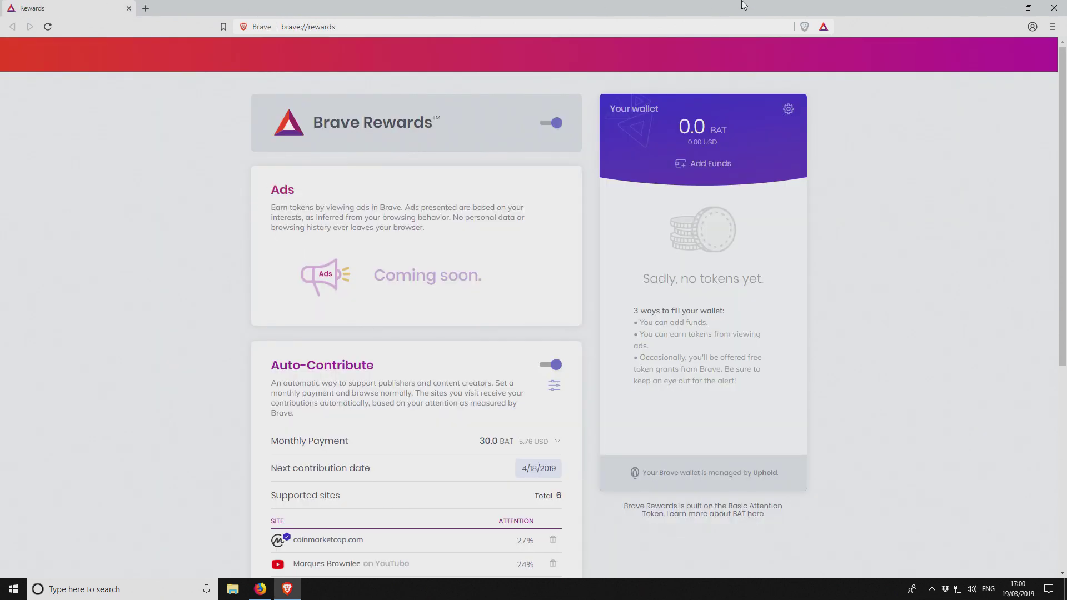
Check the BAT Rewards wallet popup, then open a New Tab showing the blocking counters.
click(823, 27)
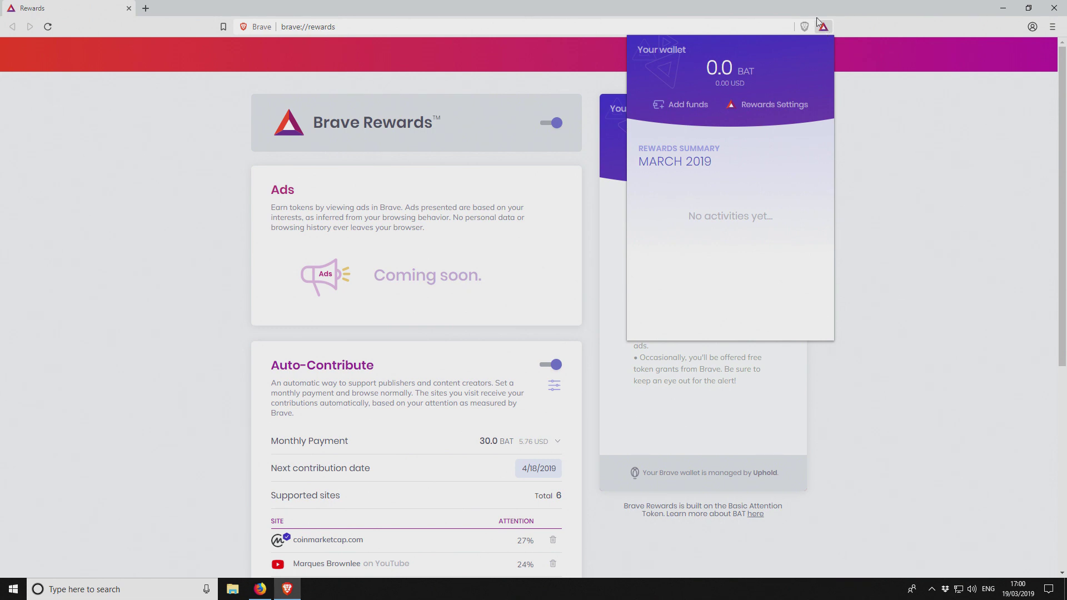
click(146, 9)
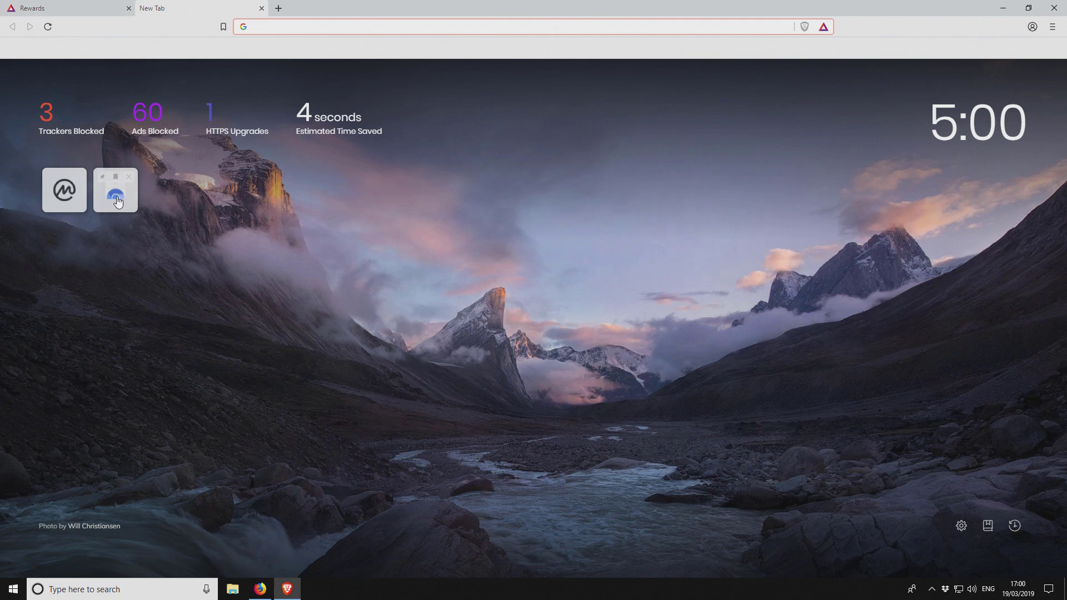
mouse_move(64, 194)
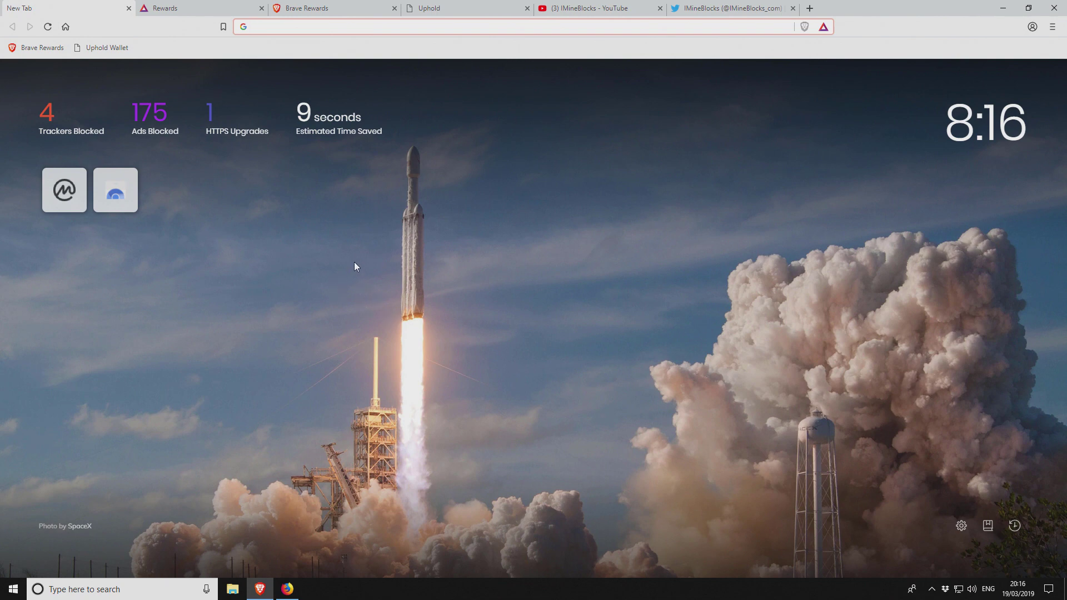
click(212, 8)
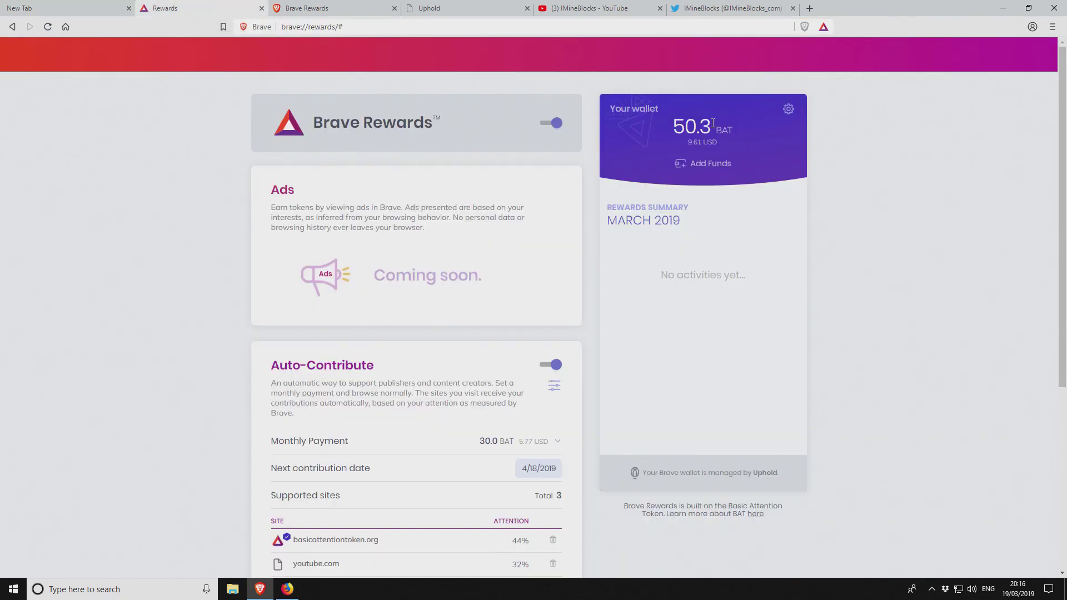
drag(713, 124, 674, 123)
click(819, 146)
drag(674, 129, 711, 129)
click(712, 128)
click(82, 8)
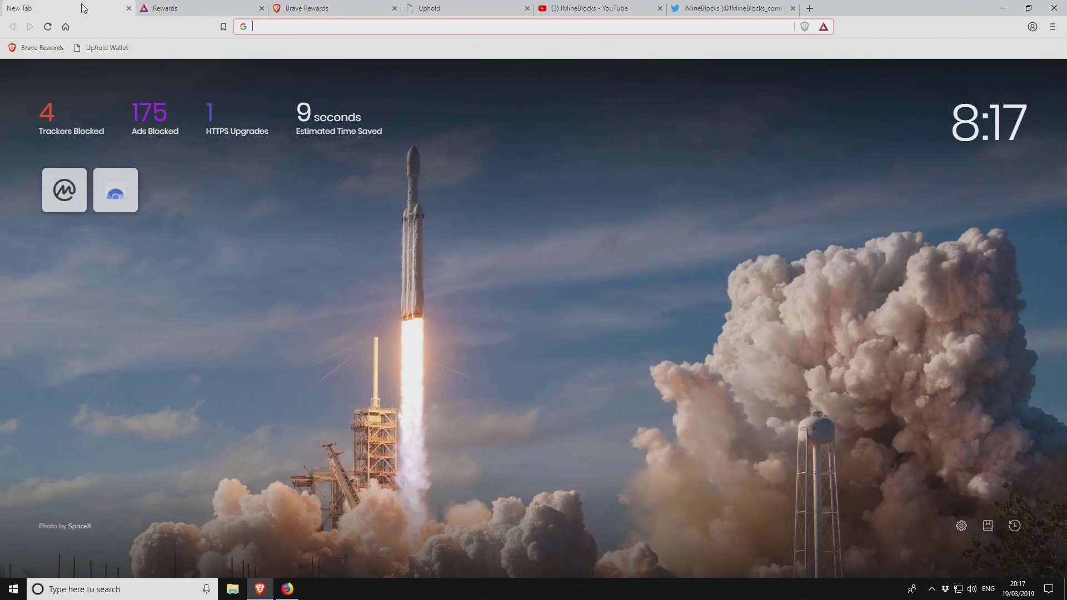
click(823, 27)
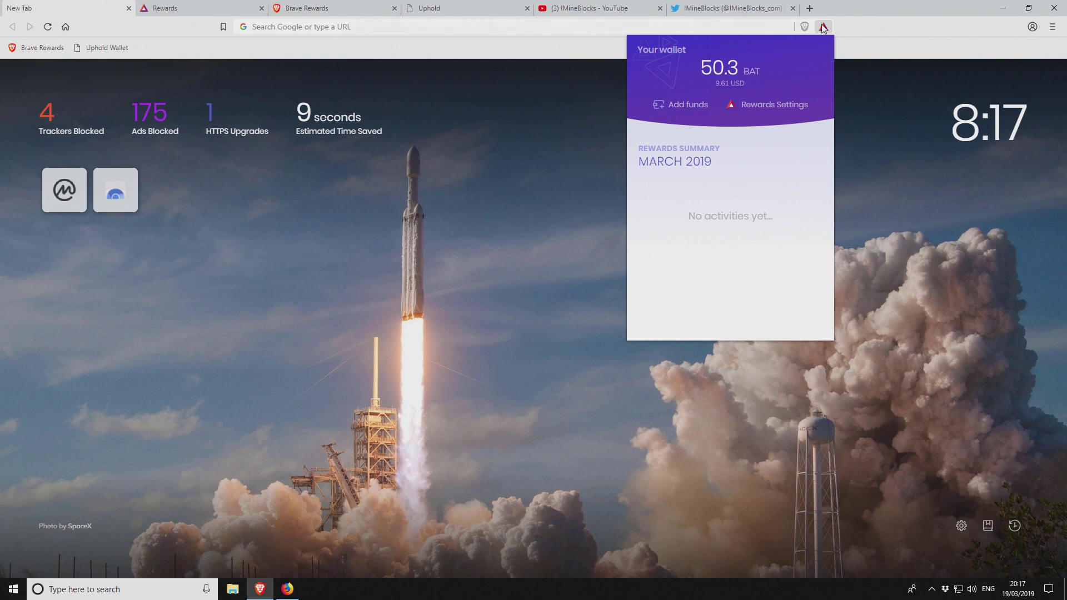
click(849, 25)
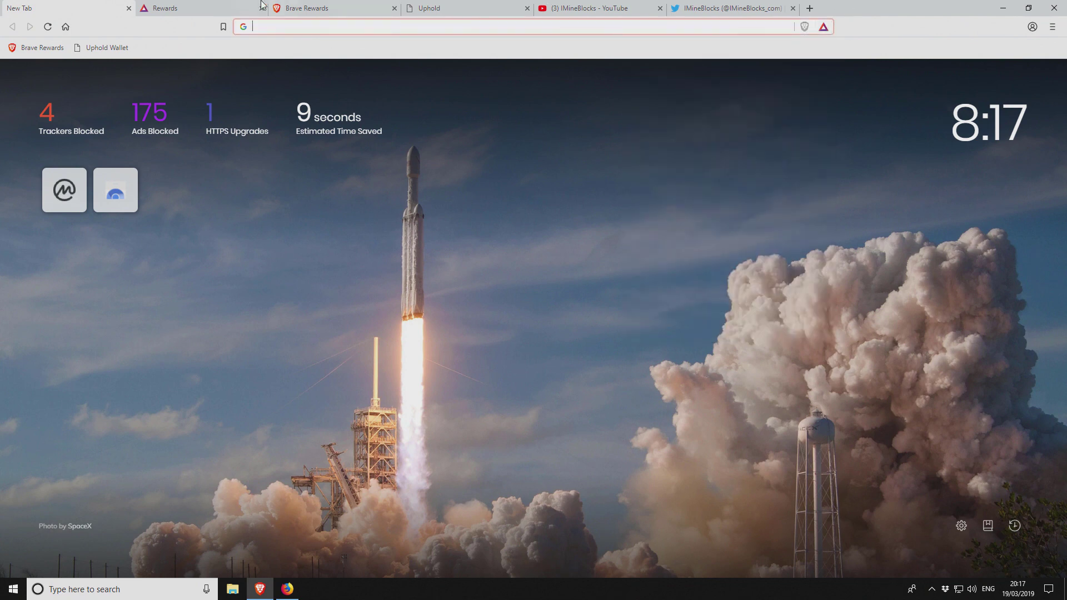
Review the Brave Rewards Creators dashboard, then switch to the Uphold tab and its 0.00 BAT card.
click(307, 10)
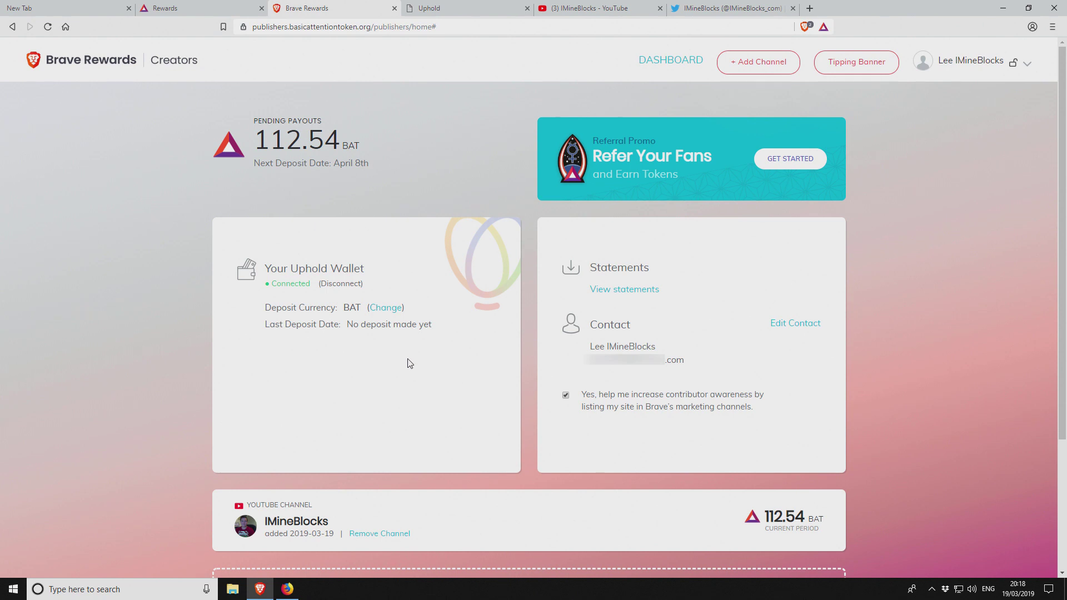
click(475, 9)
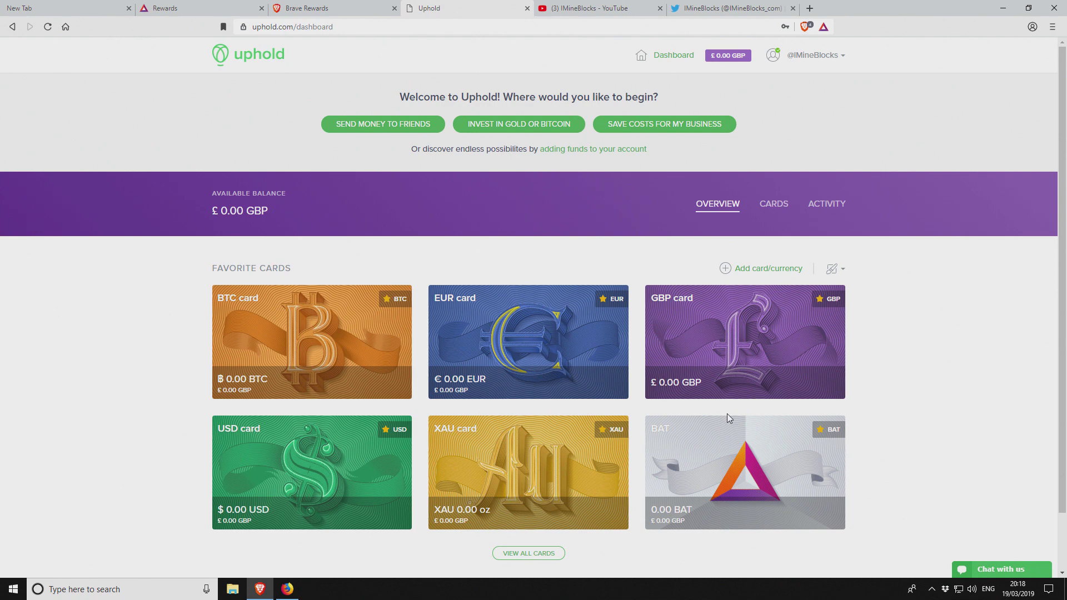
Glance at the YouTube tab, then highlight the 112.54 BAT pending payout on the creators dashboard.
click(609, 10)
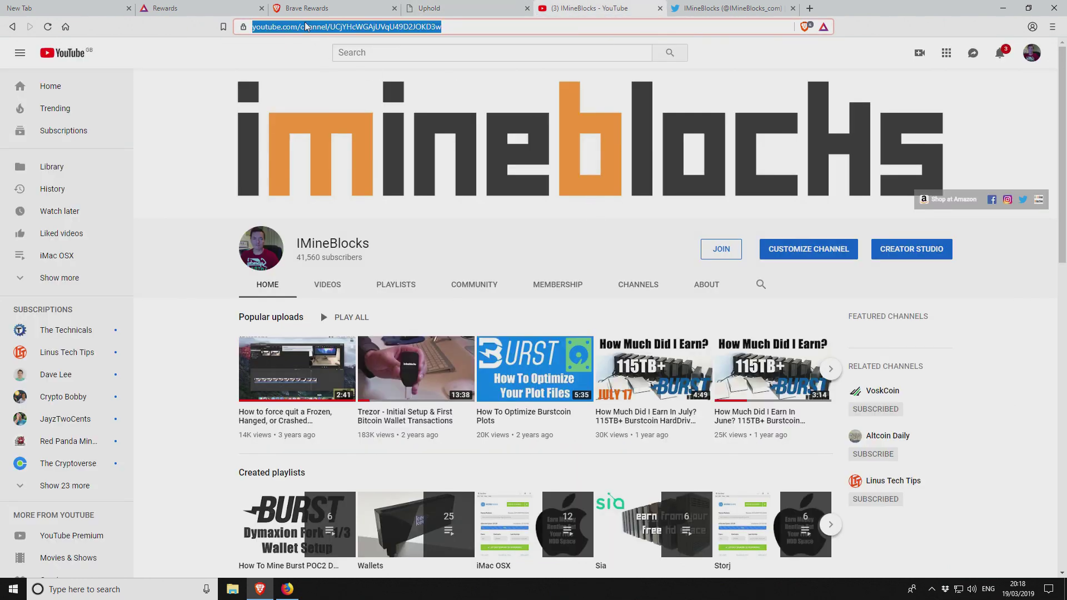
click(326, 13)
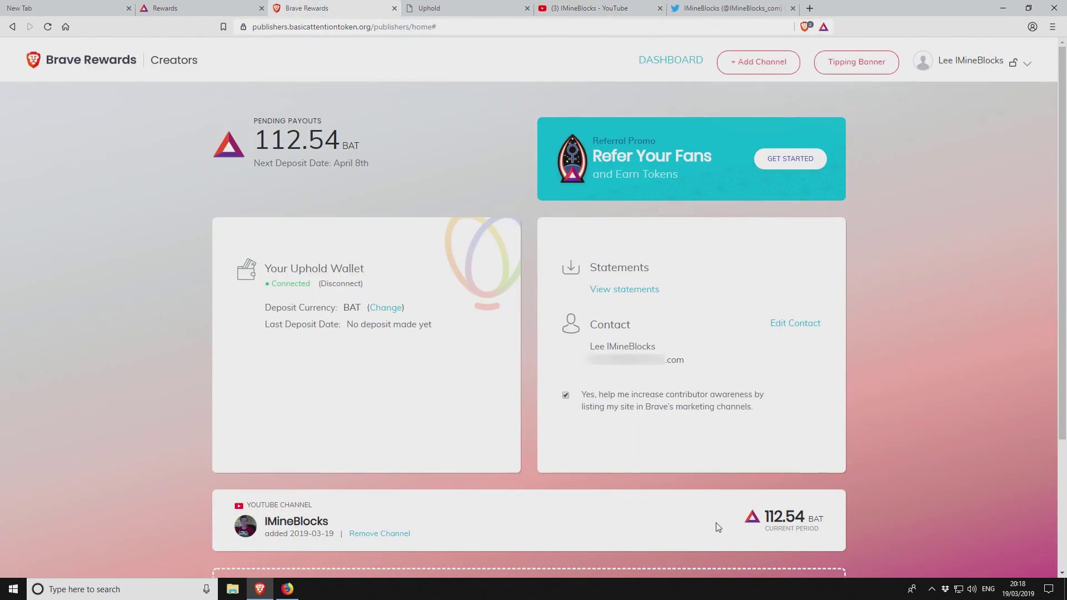
drag(254, 139, 341, 138)
click(375, 148)
drag(256, 139, 340, 139)
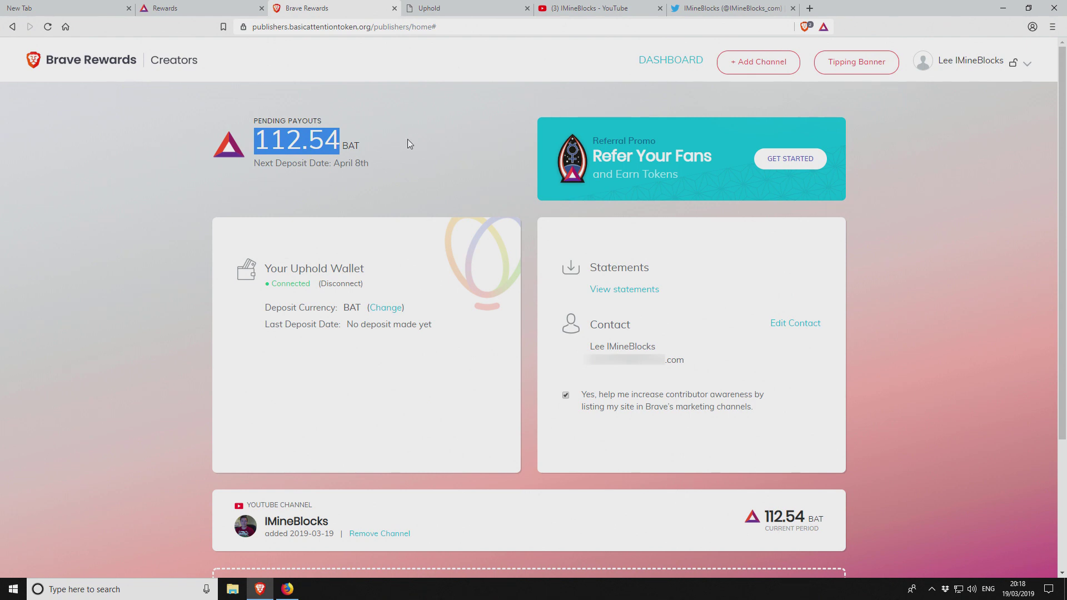
View the YouTube channel's Rewards panel, then the Twitter profile, ending on New Tab (175 ads blocked).
click(571, 9)
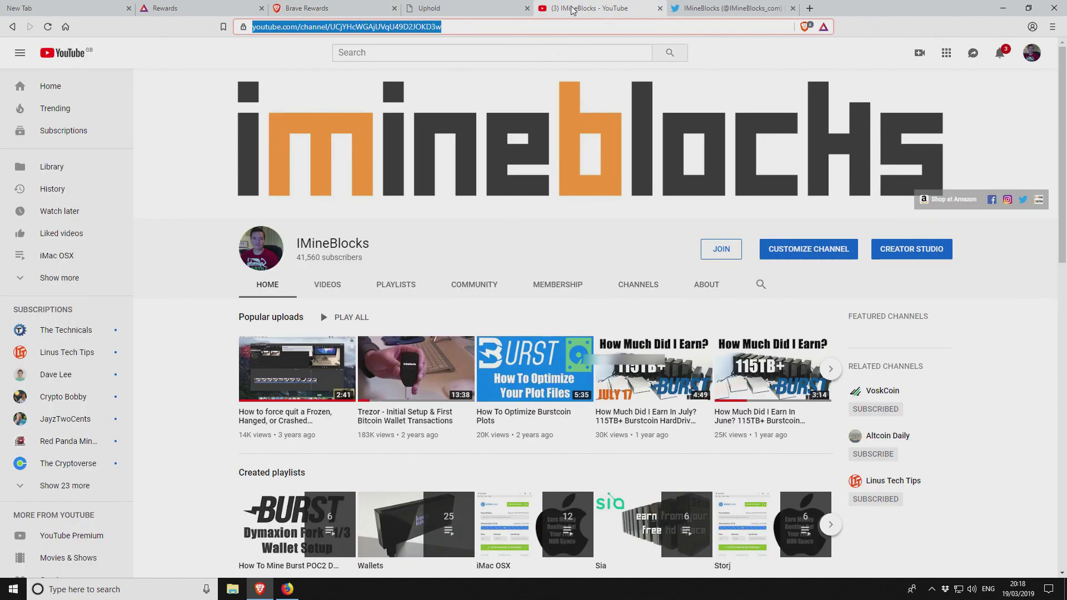
click(217, 60)
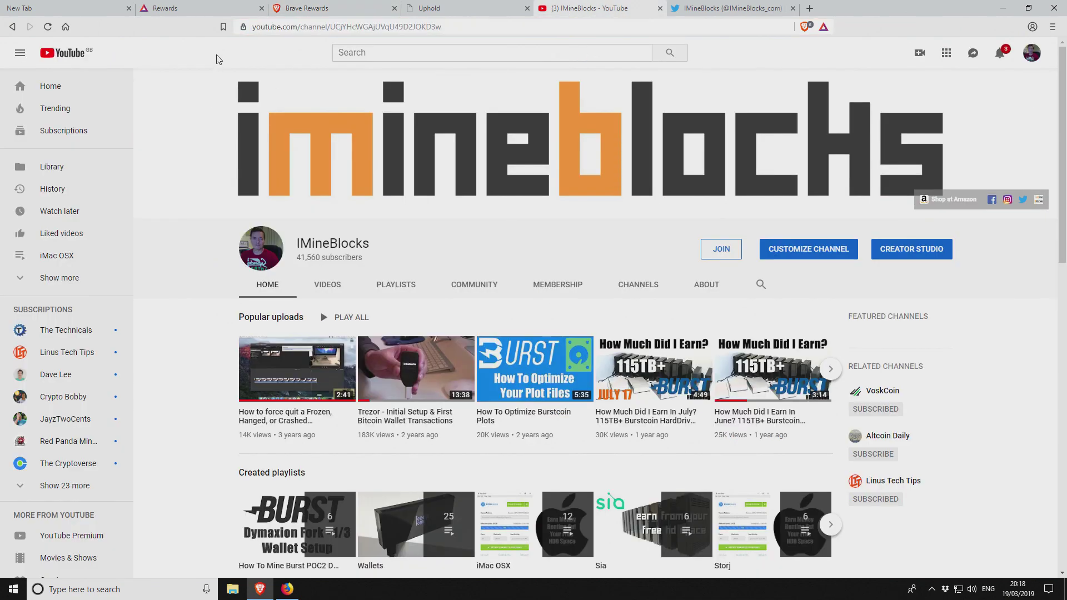
click(823, 28)
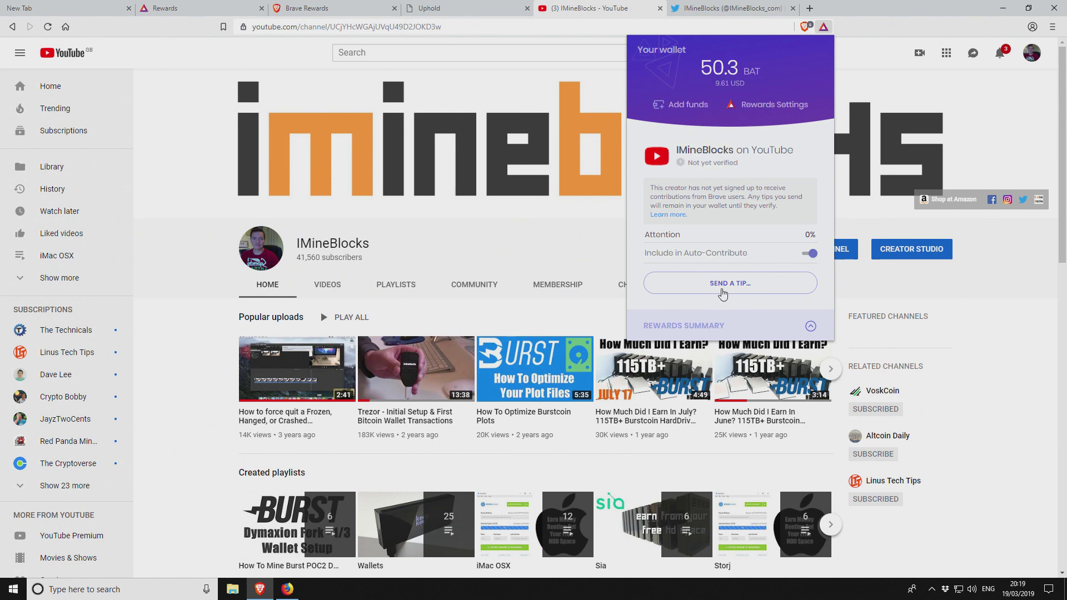
click(861, 32)
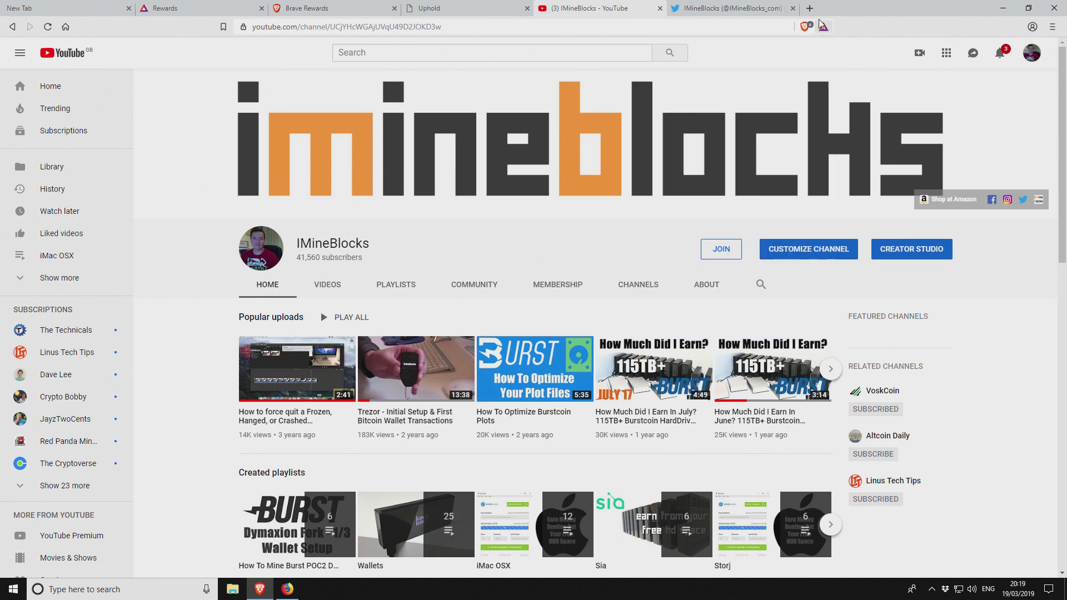
click(743, 8)
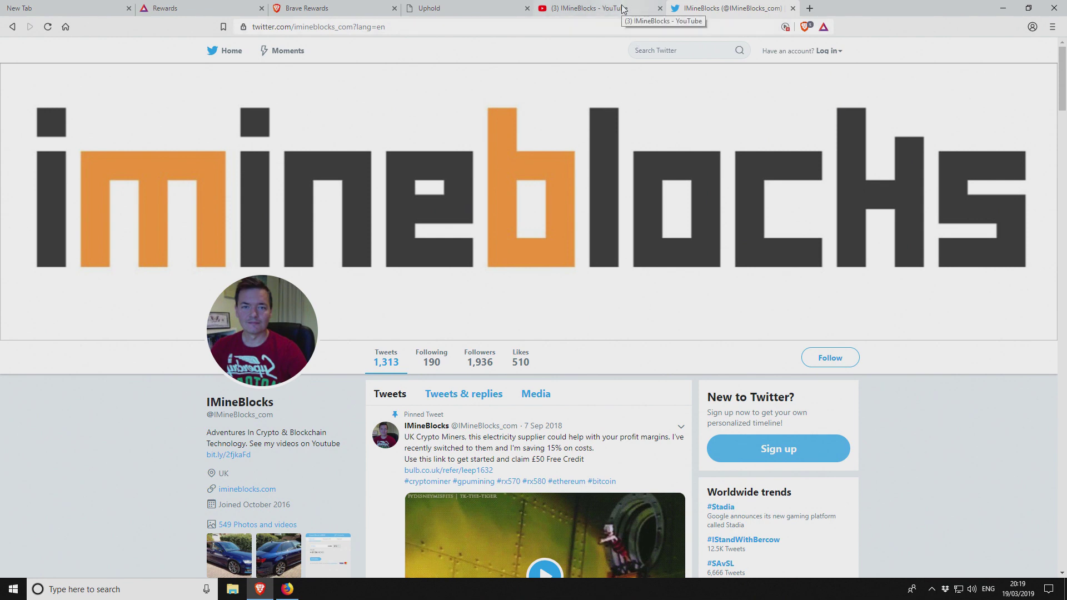
click(48, 8)
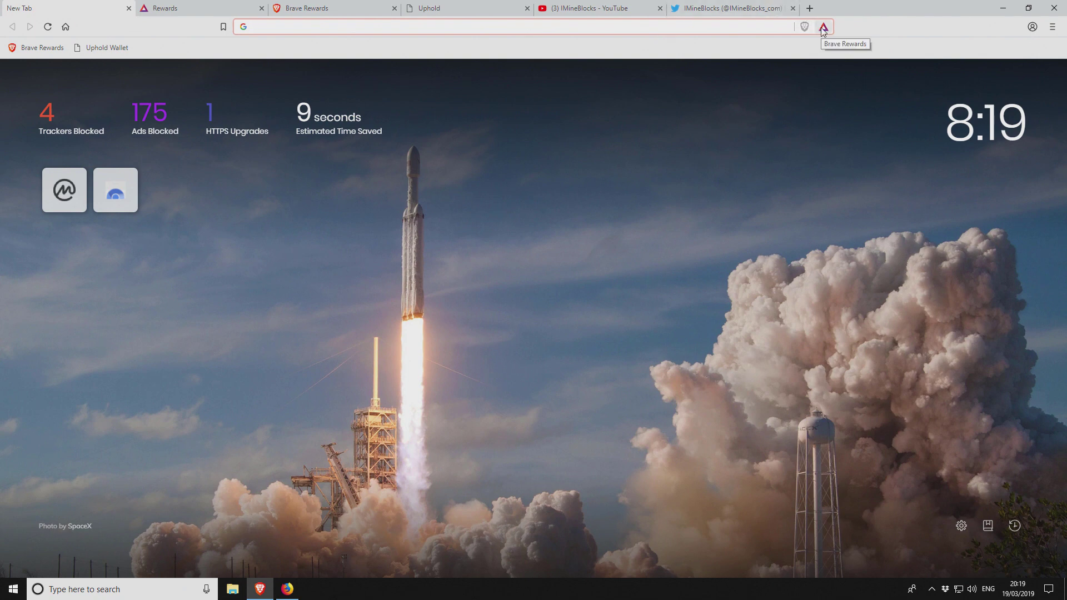